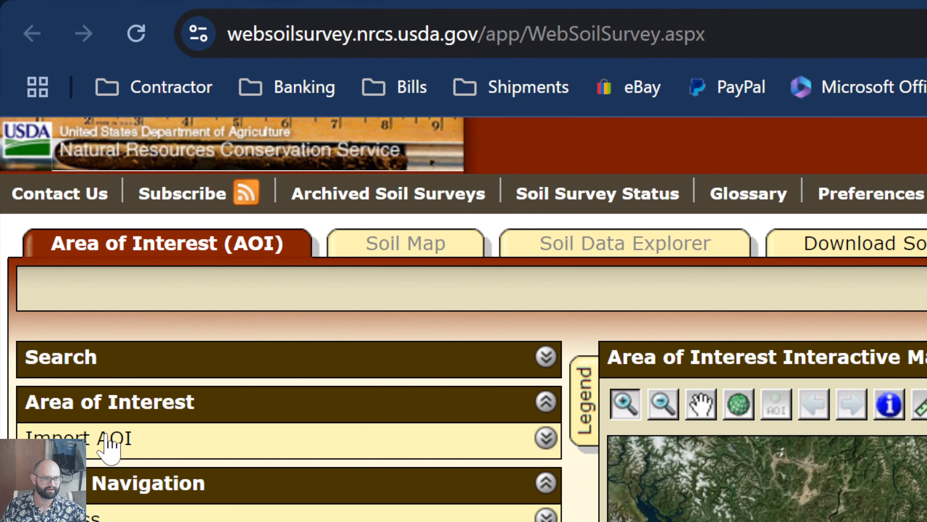
- Open the form for creating an area of interest from a shapefile and review which files the import requires
click(110, 441)
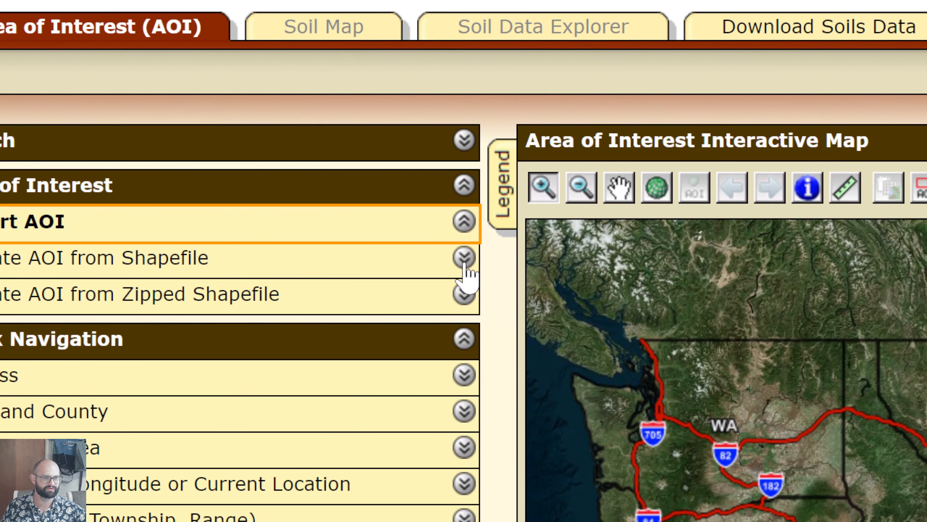
click(464, 259)
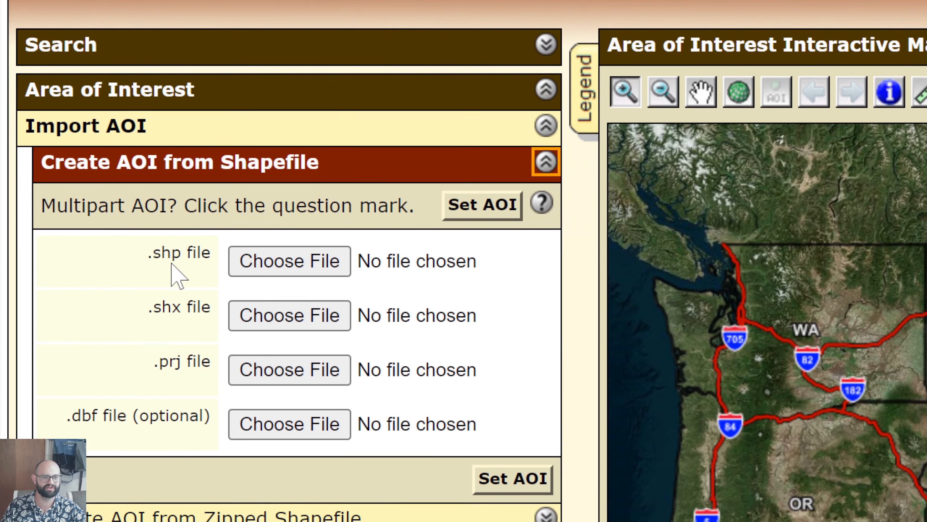
scroll(166, 267, down, 2)
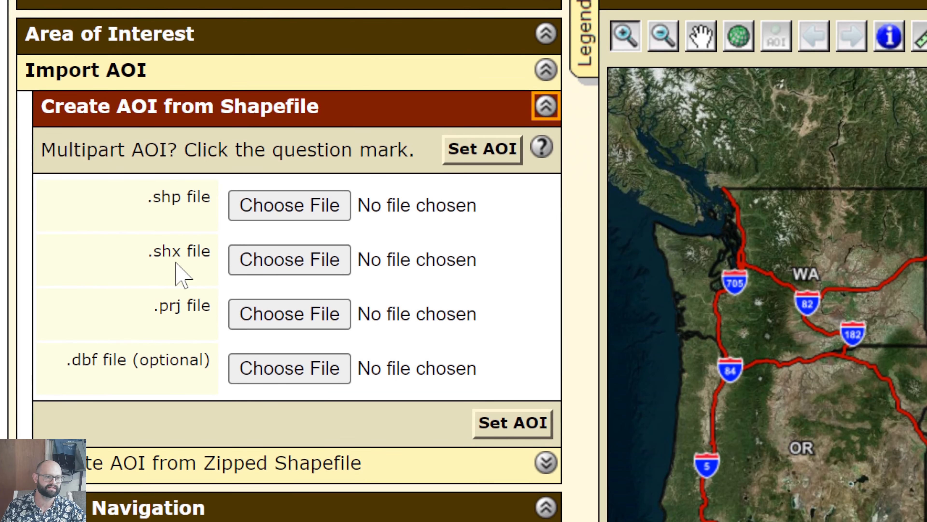
scroll(176, 273, down, 1)
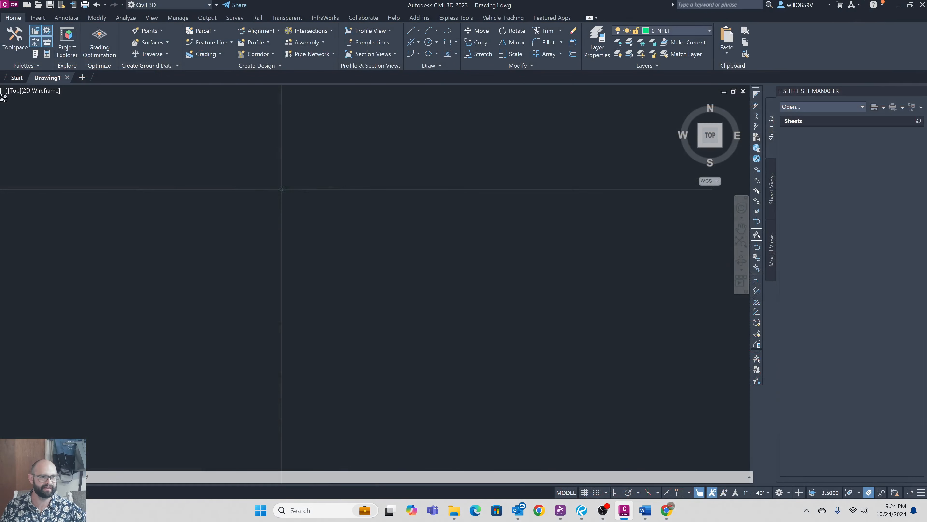
- Switch to Civil 3D and assign coordinate system code nc83f (NAD83 North Carolina State Planes, US Foot) to Drawing1
click(14, 41)
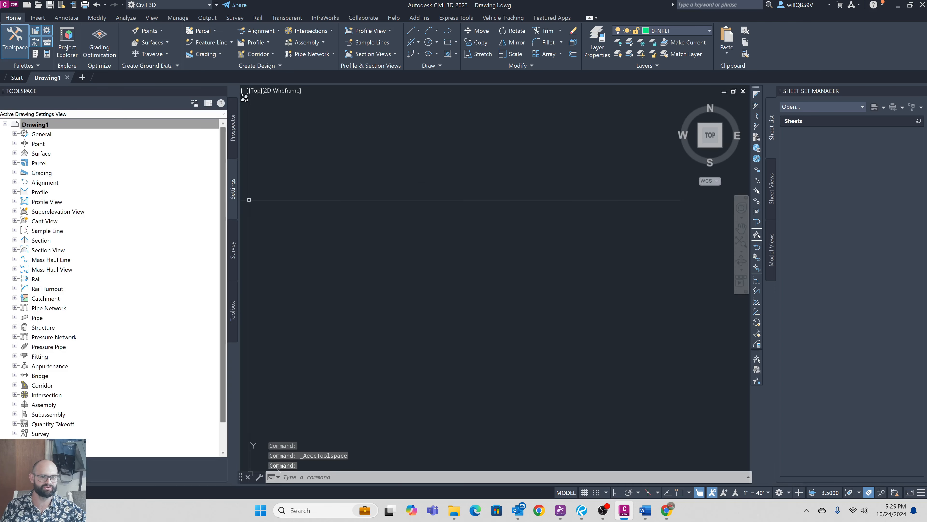
click(52, 125)
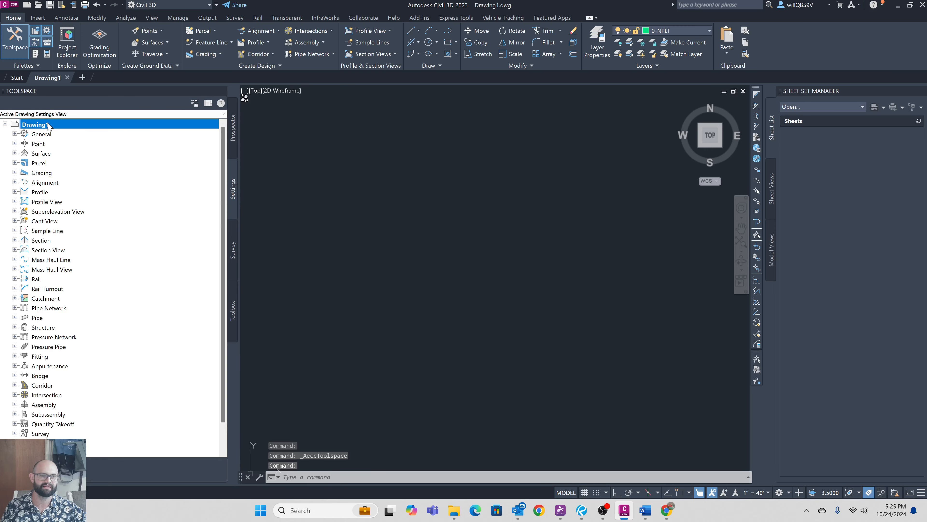
right_click(48, 125)
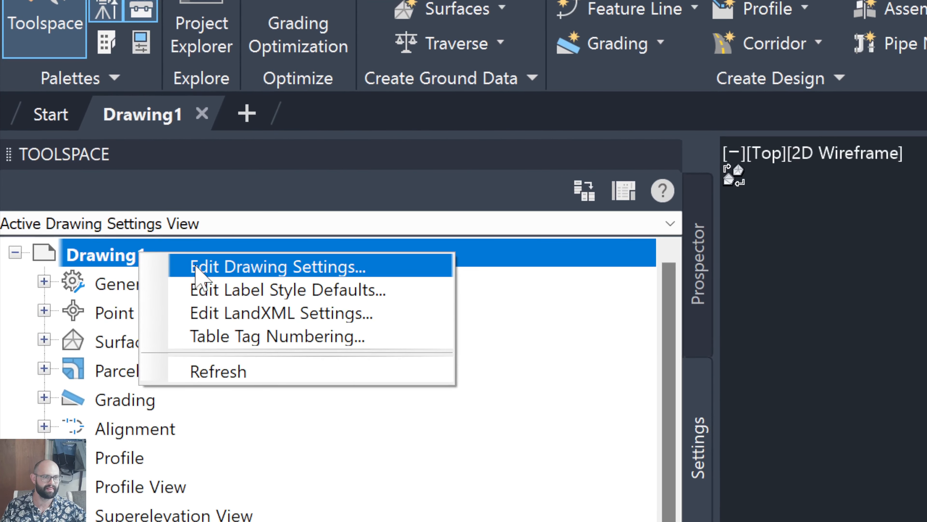
click(199, 272)
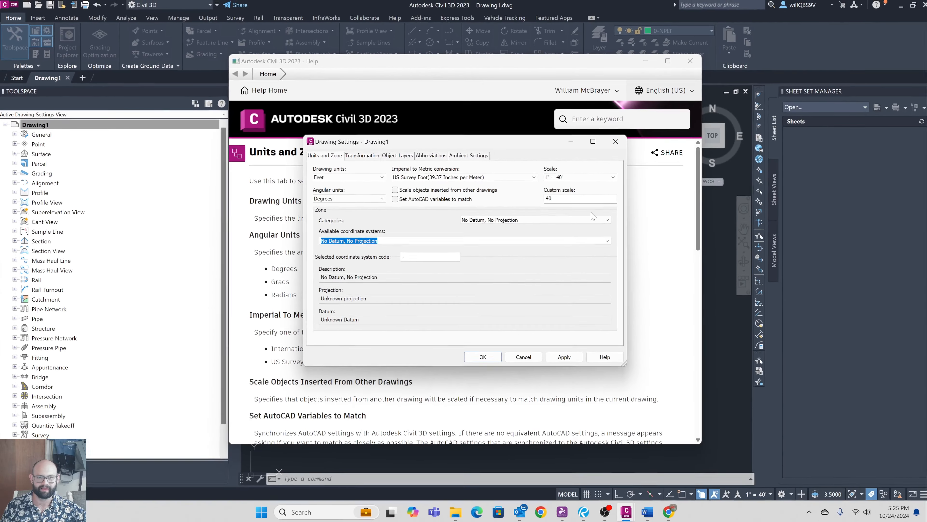
click(786, 62)
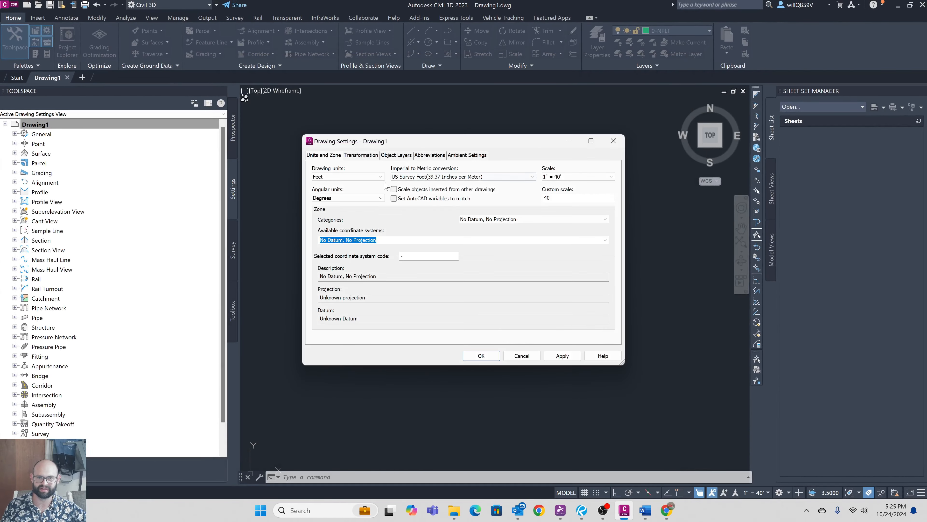
drag(412, 256, 382, 253)
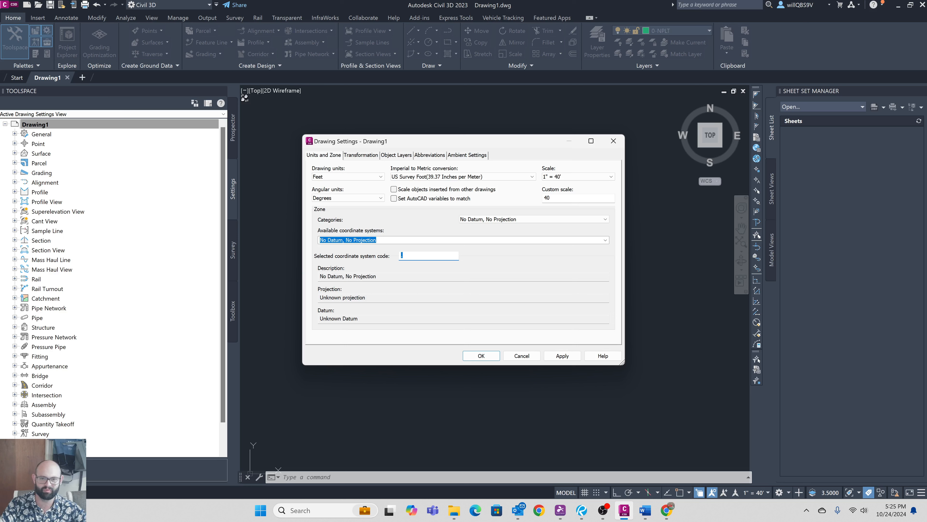
text(nc)
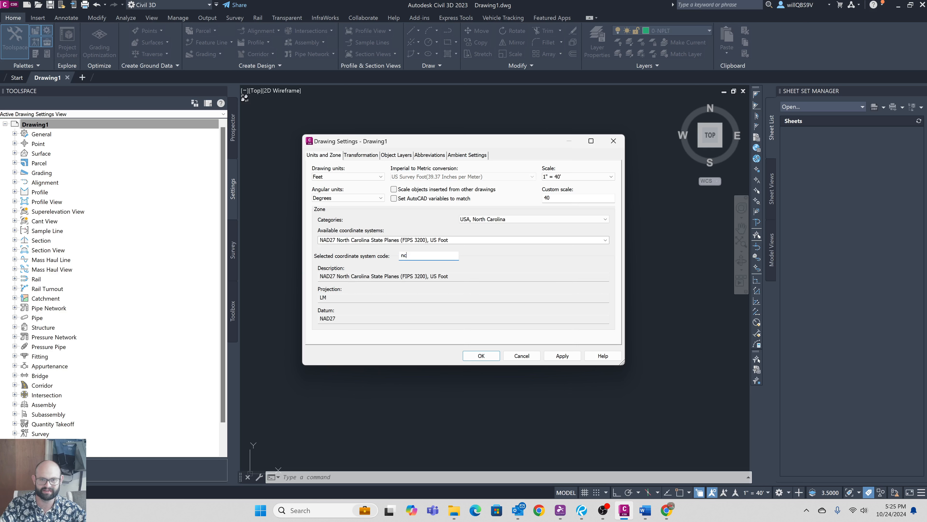
text(83f)
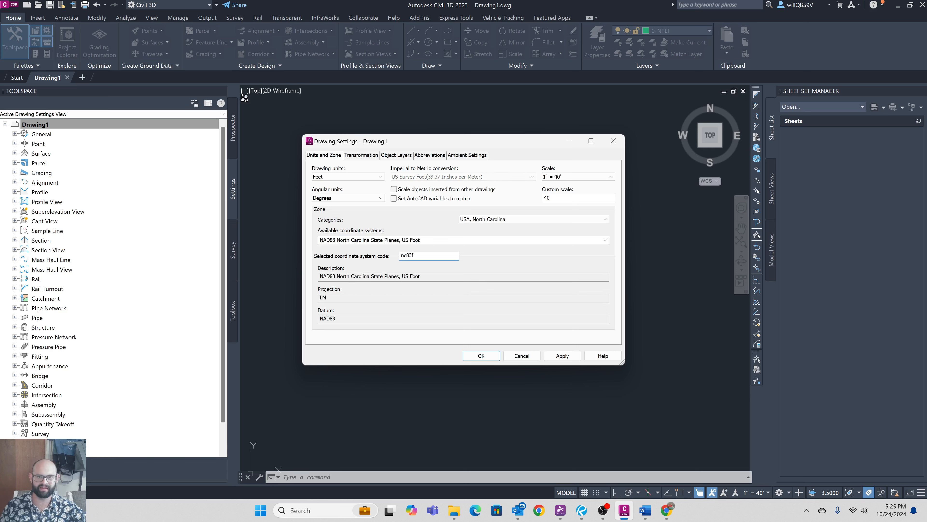
click(478, 353)
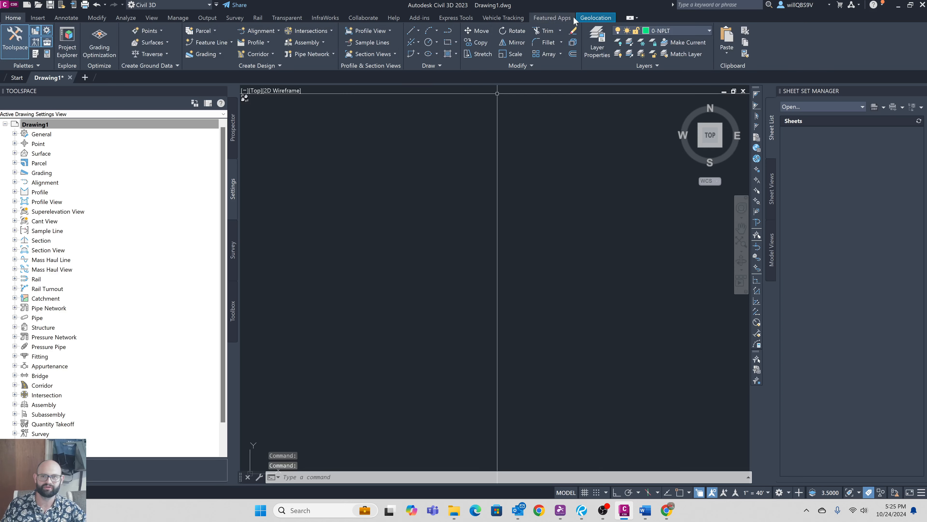
key(F1)
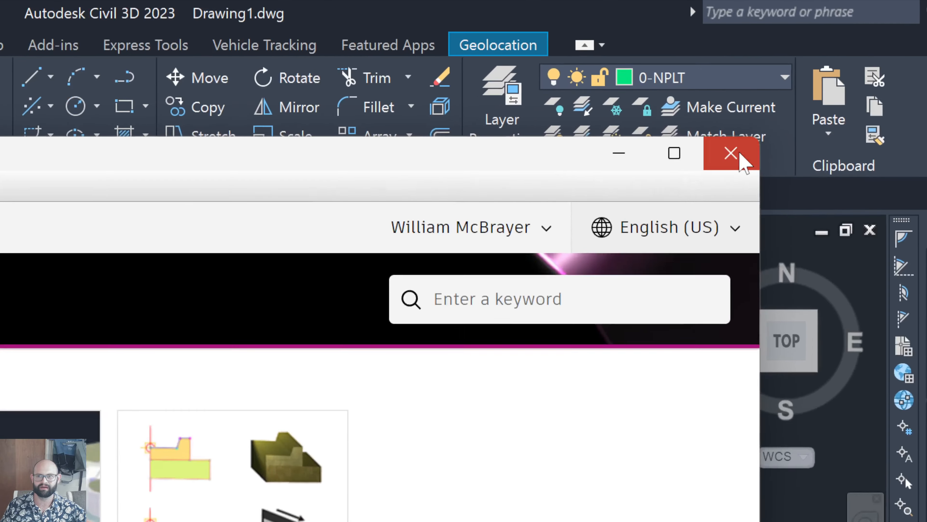
click(740, 154)
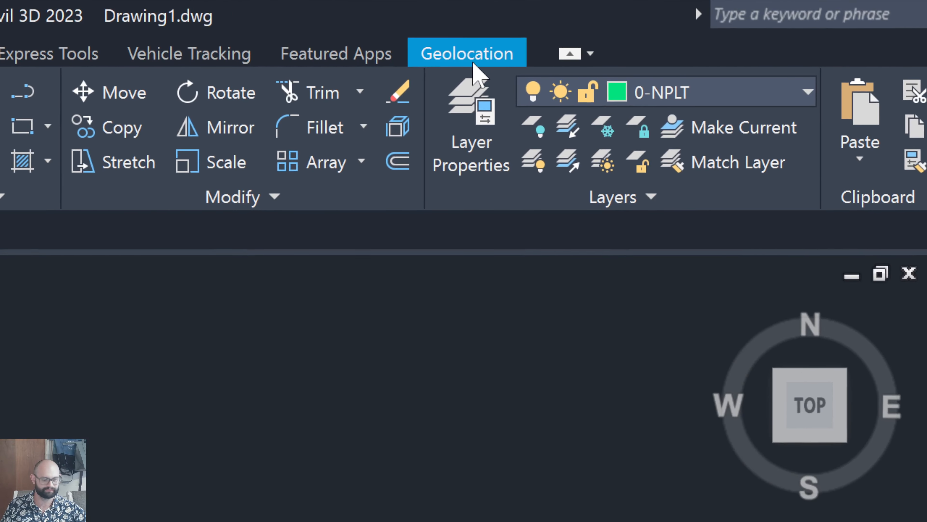
key(F1)
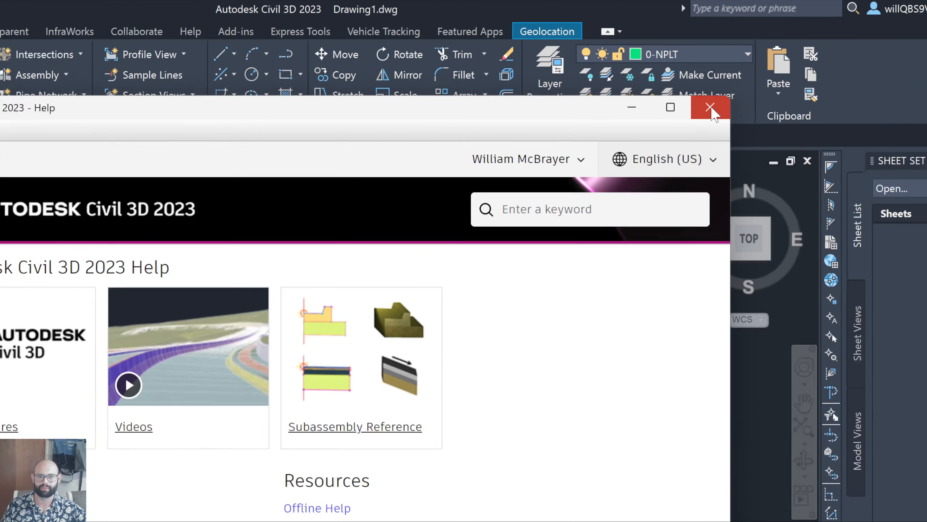
click(745, 74)
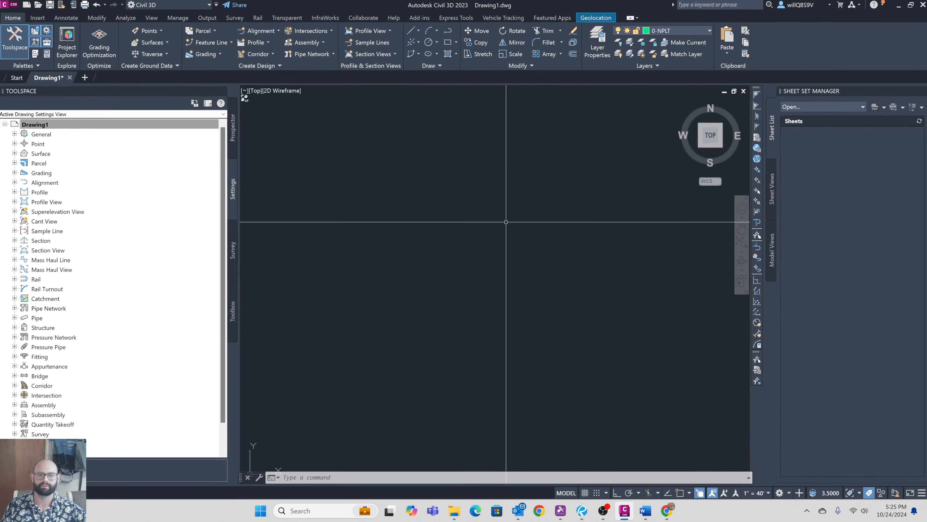
- Turn on the hybrid online map for the drawing and accept the use of Online Map Data
scroll(507, 237, down, 3)
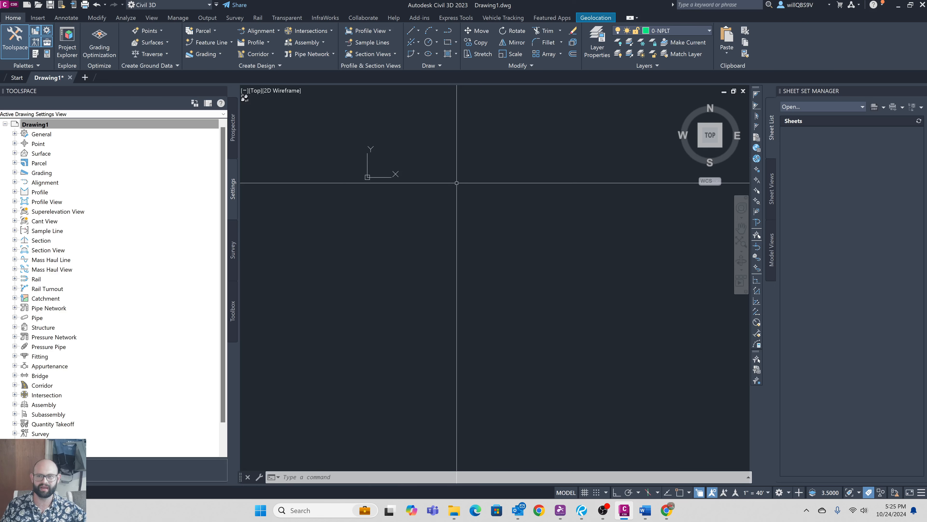
click(595, 18)
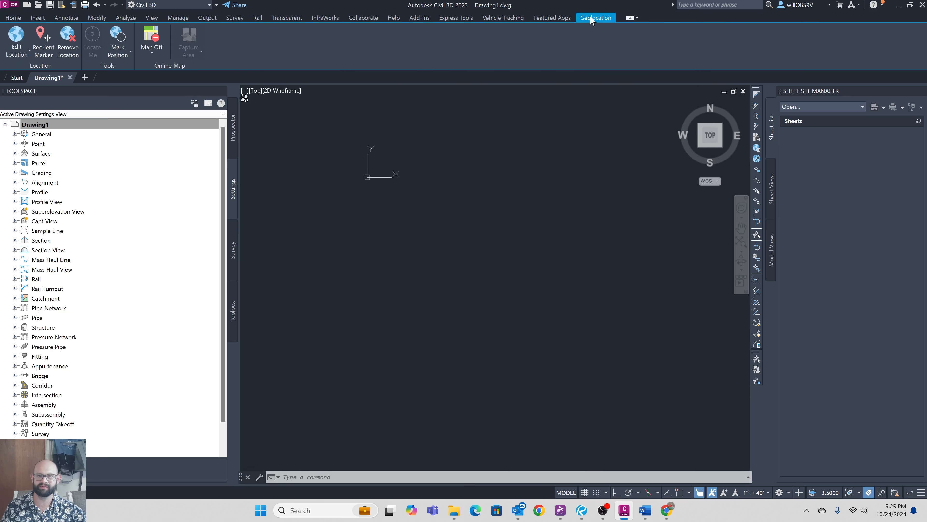
click(157, 48)
click(155, 109)
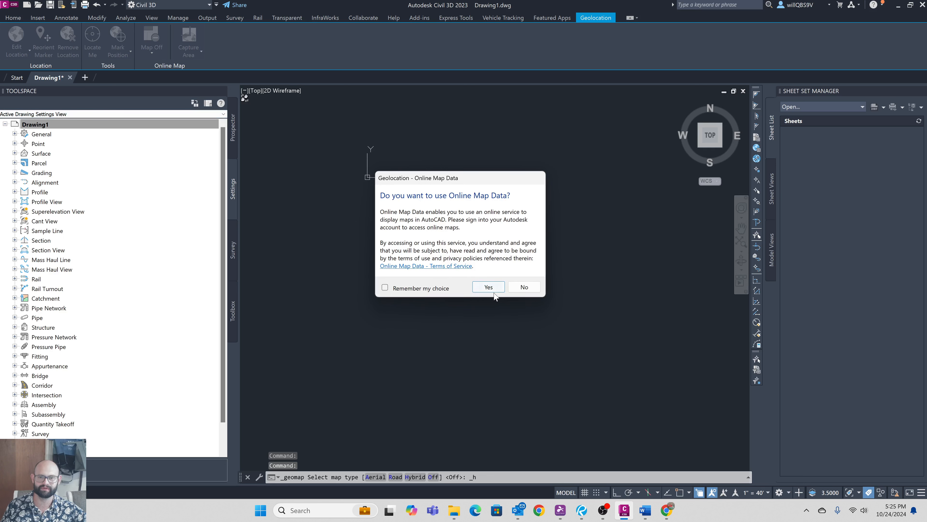
click(488, 285)
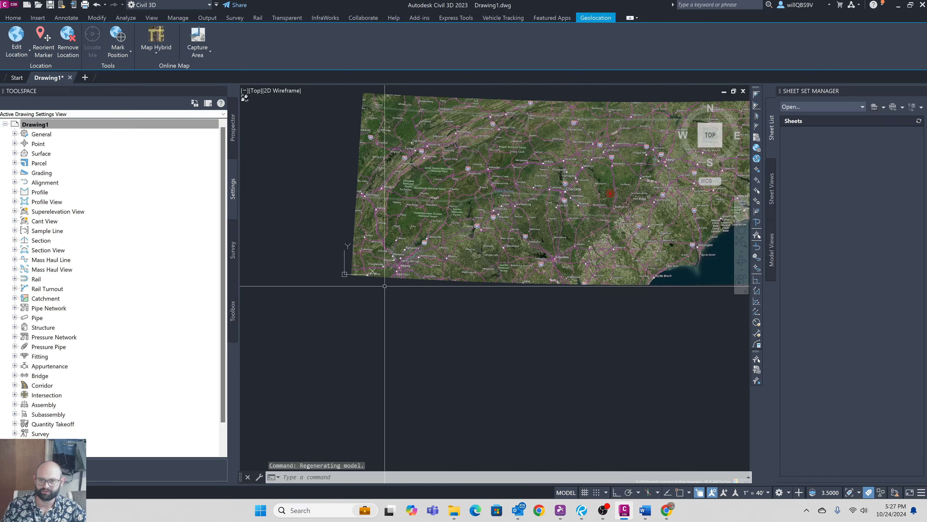
- Locate the Charlotte Country Club golf course and its surroundings on the aerial map of Charlotte
scroll(384, 286, up, 5)
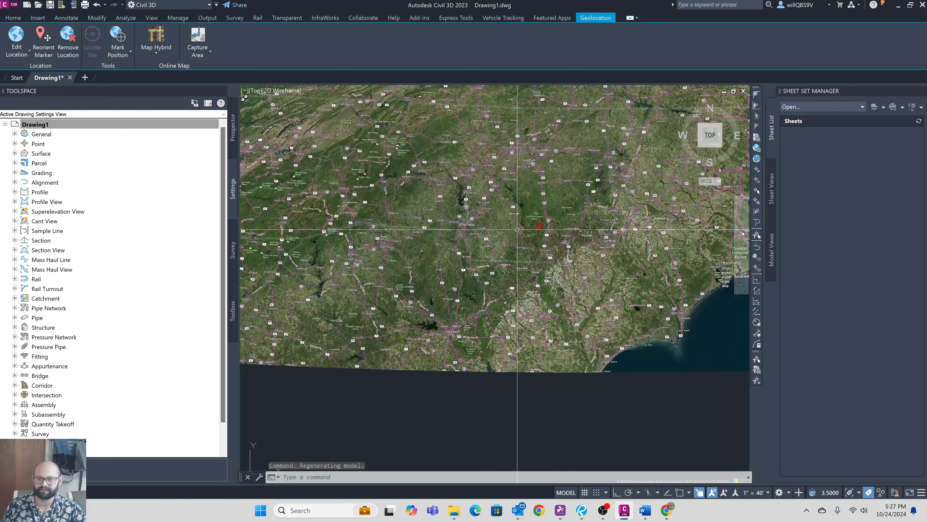
scroll(429, 216, up, 3)
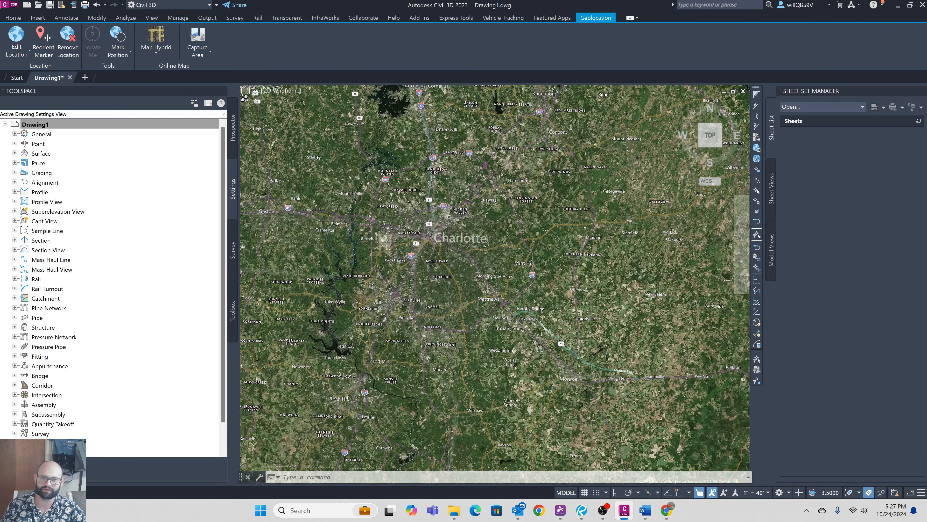
scroll(482, 253, up, 4)
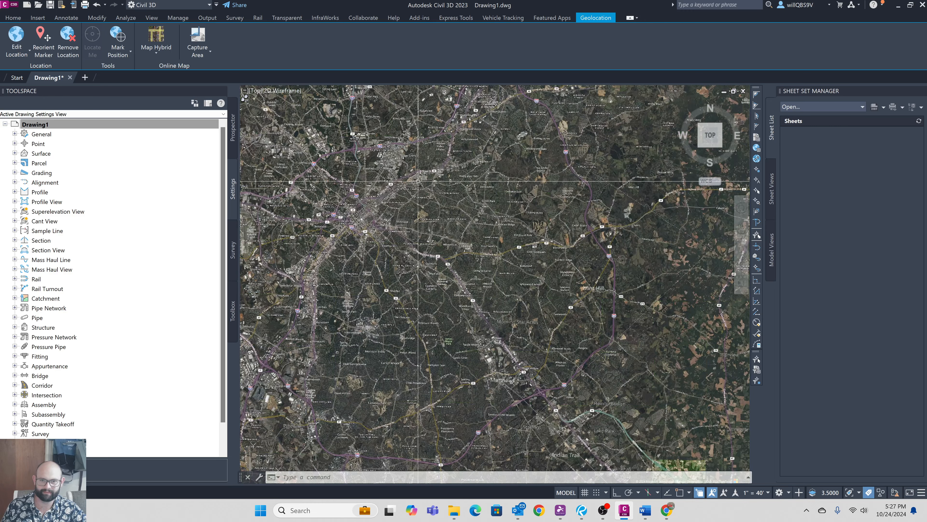
scroll(427, 275, up, 4)
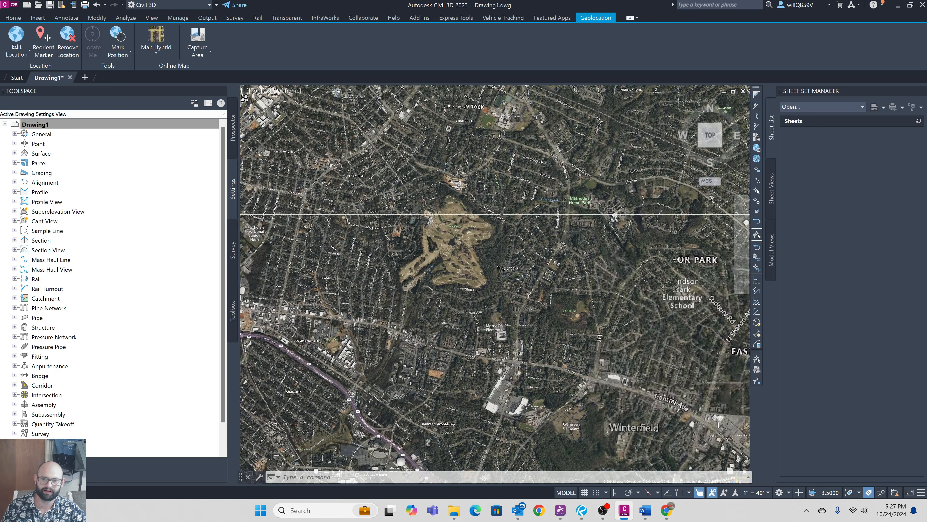
scroll(460, 249, down, 2)
scroll(456, 253, up, 3)
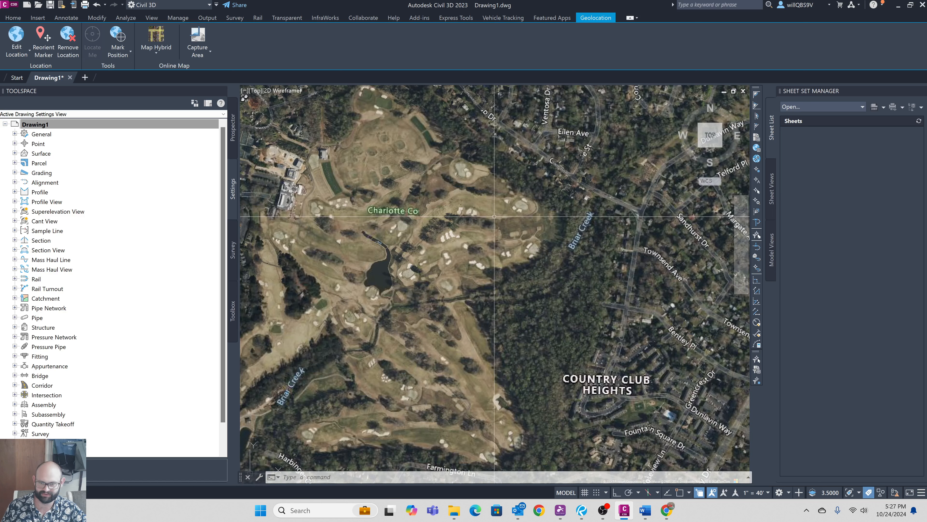
scroll(456, 254, down, 3)
scroll(452, 258, up, 2)
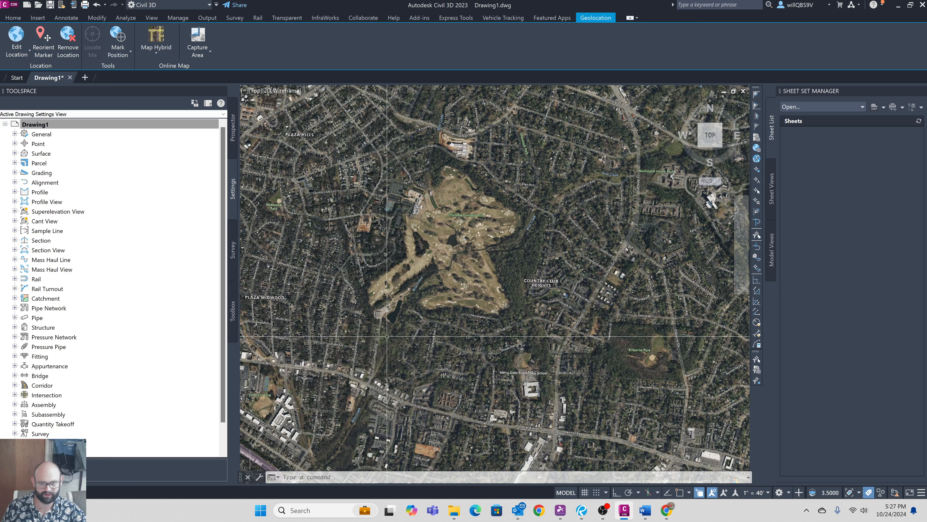
scroll(405, 323, up, 5)
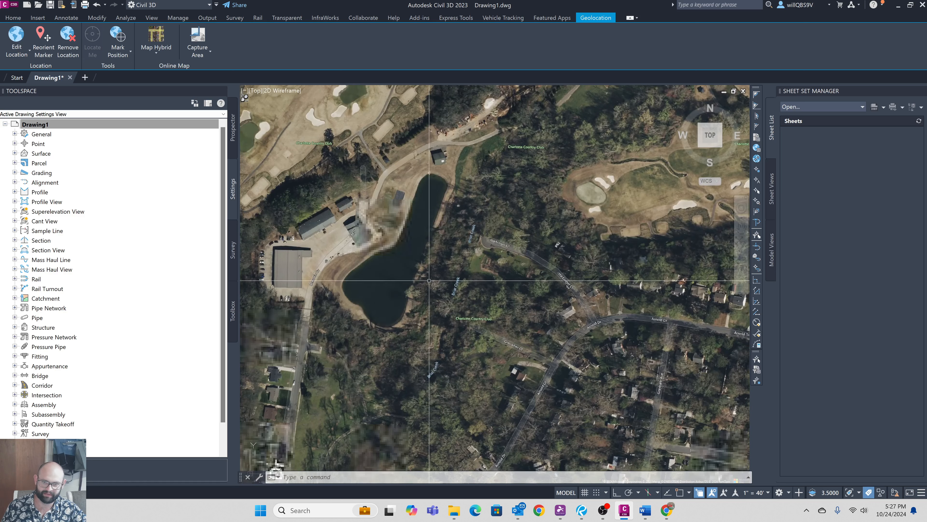
scroll(462, 211, down, 6)
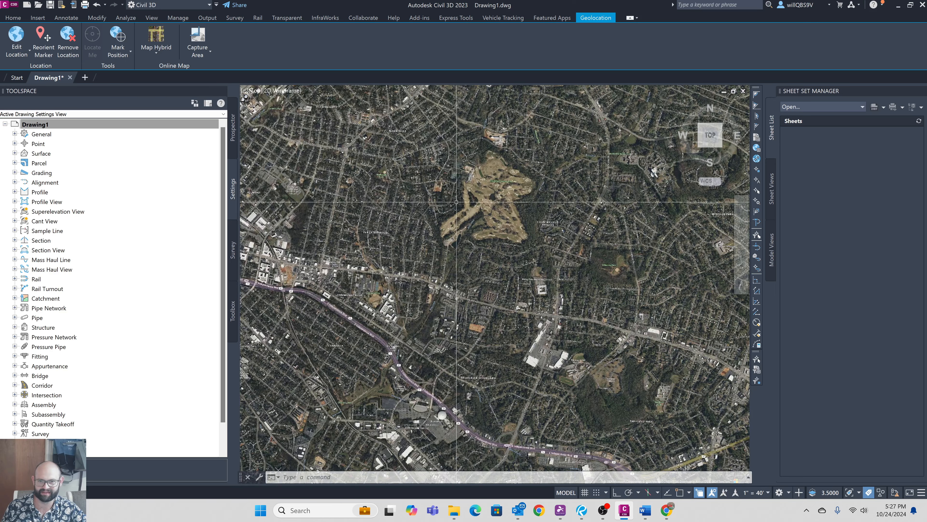
scroll(463, 211, up, 5)
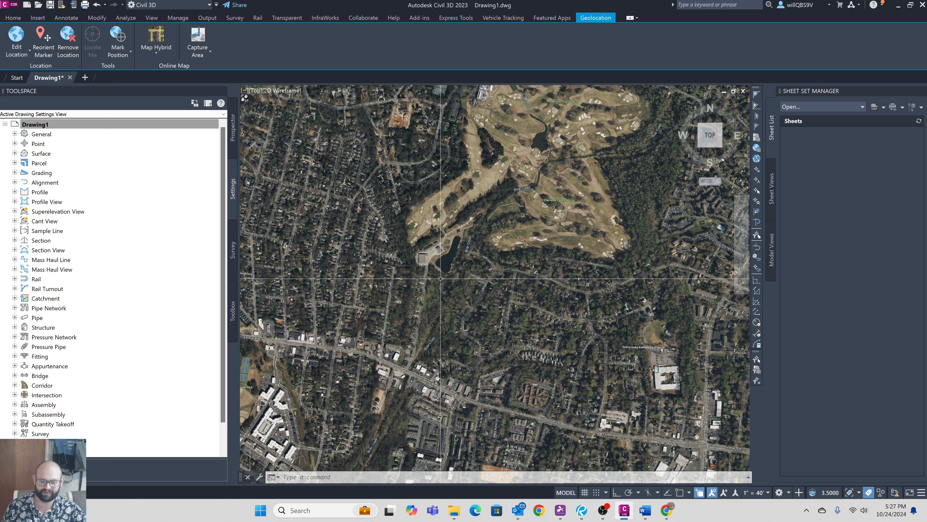
- Draw a closed polyline around the Charlotte Country Club golf course as the site boundary
text(pl)
key(Return)
click(449, 277)
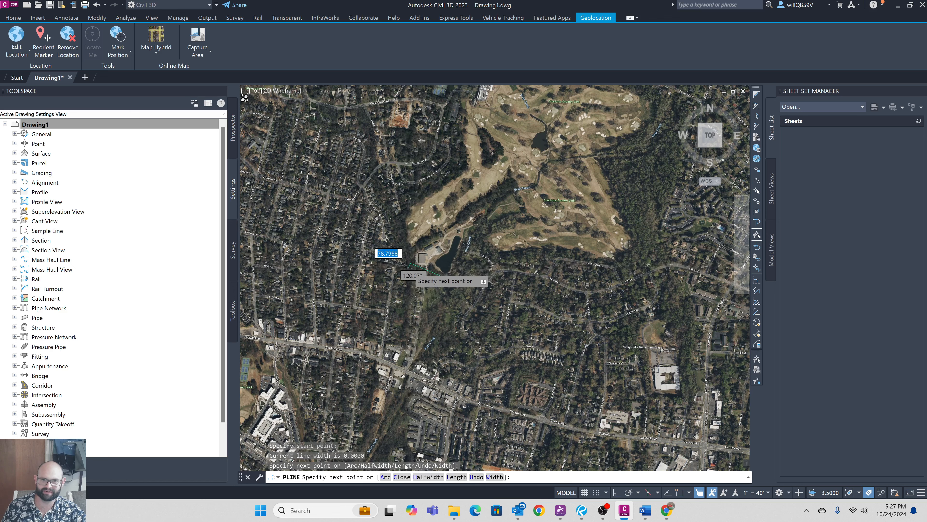
scroll(402, 266, down, 3)
click(403, 235)
click(423, 116)
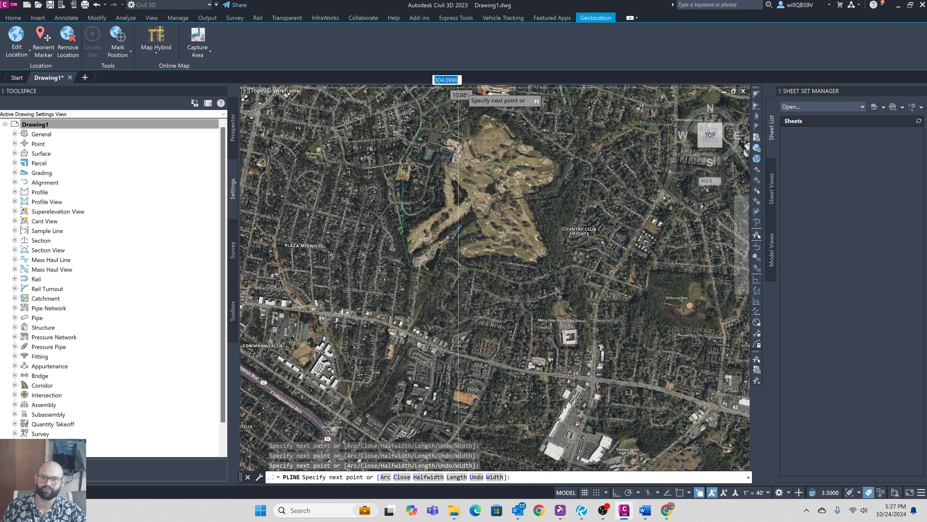
click(523, 110)
click(580, 153)
click(586, 193)
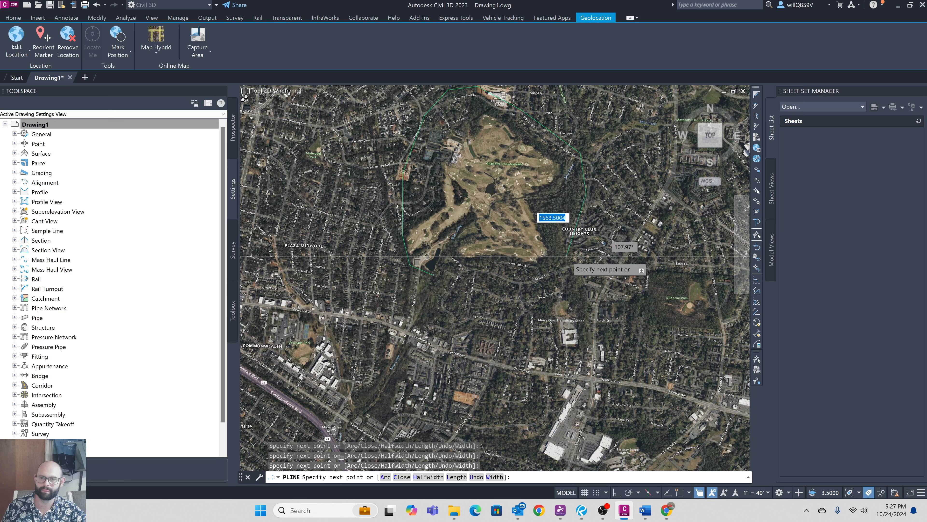
click(567, 256)
click(522, 278)
text(c)
key(Return)
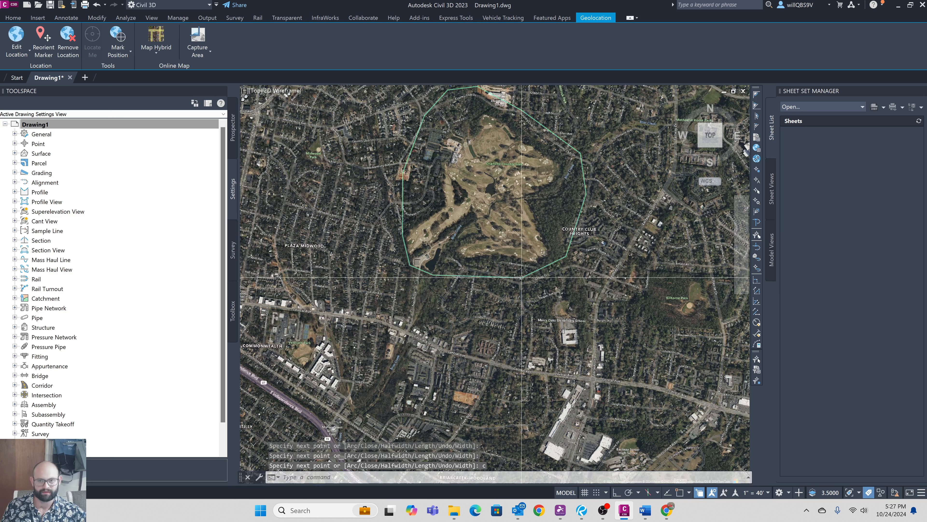
click(533, 273)
key(Escape)
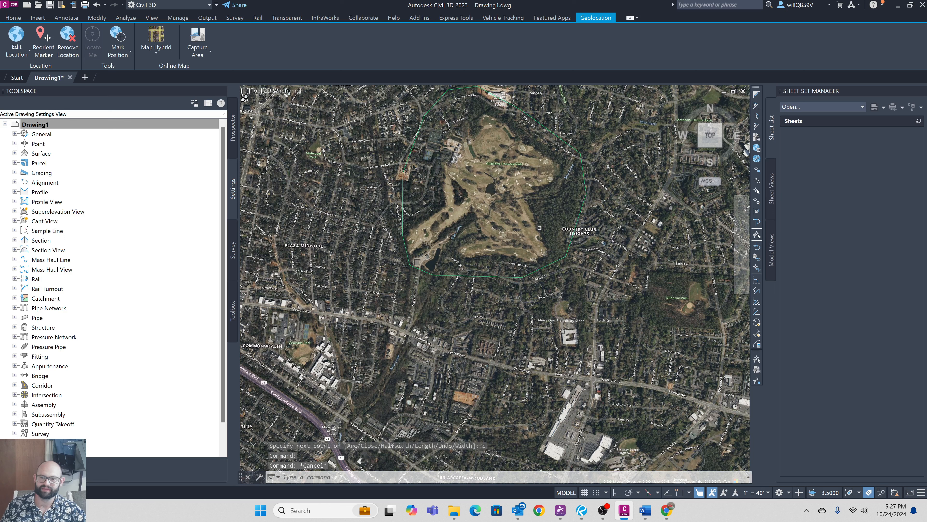
click(547, 128)
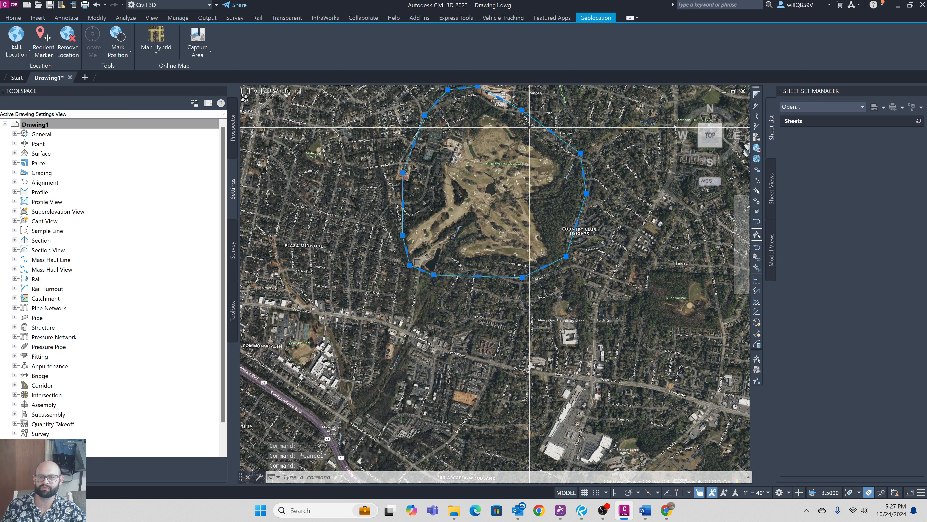
key(Escape)
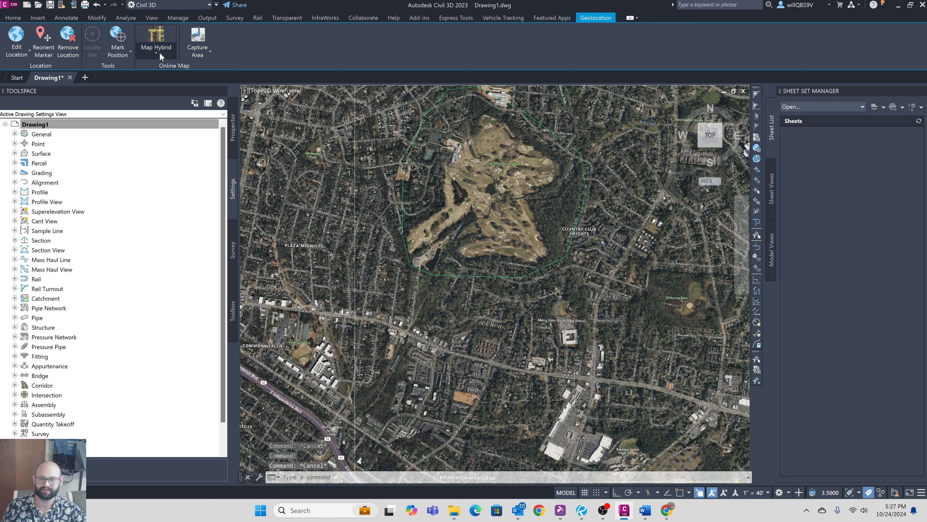
key(Escape)
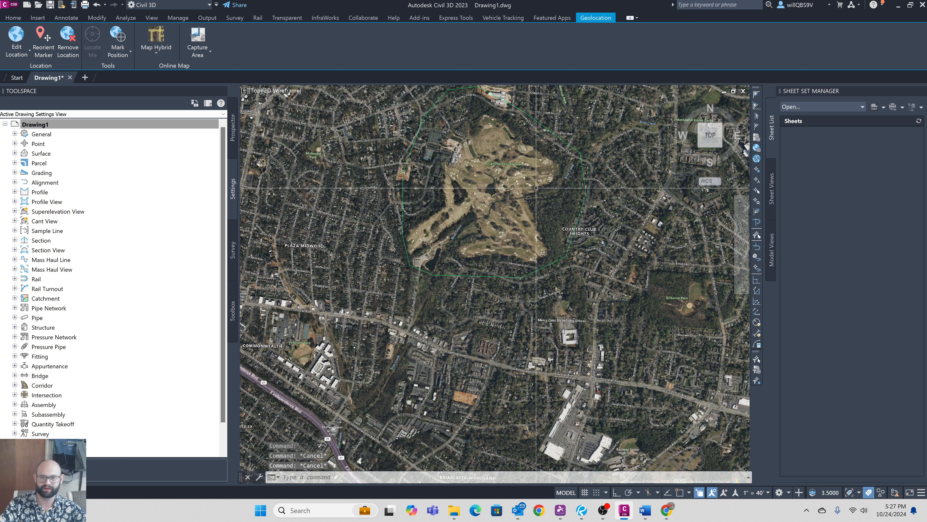
- Start MAPEXPORT and save the ESRI Shapefile as Charlotte Country club in NWD LESSONS\2024-0923 AOI WEB SOIL SURVEY on drive F
text(MAPEXP)
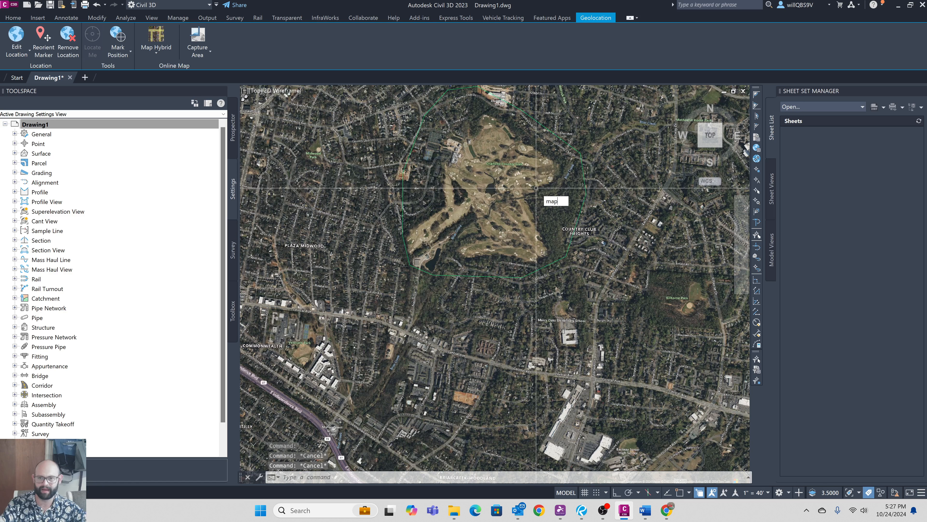
key(Return)
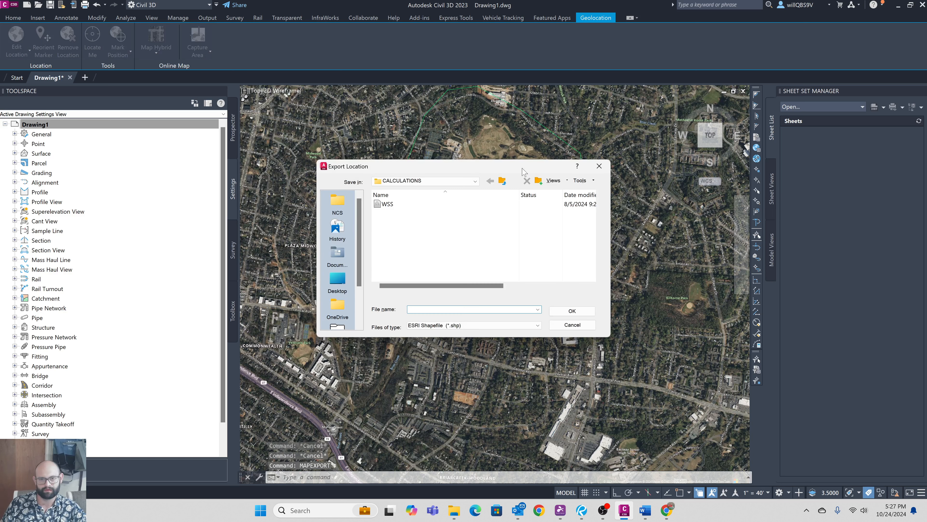
click(416, 181)
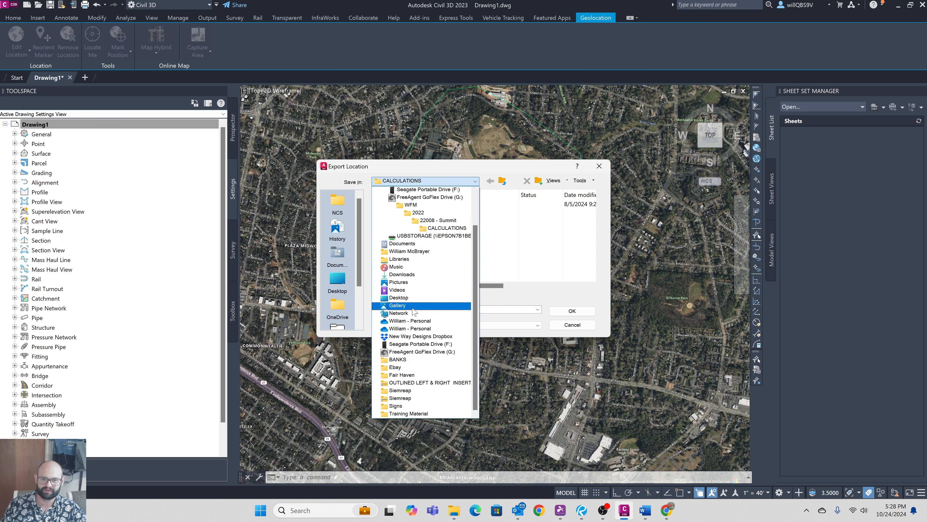
scroll(427, 292, up, 2)
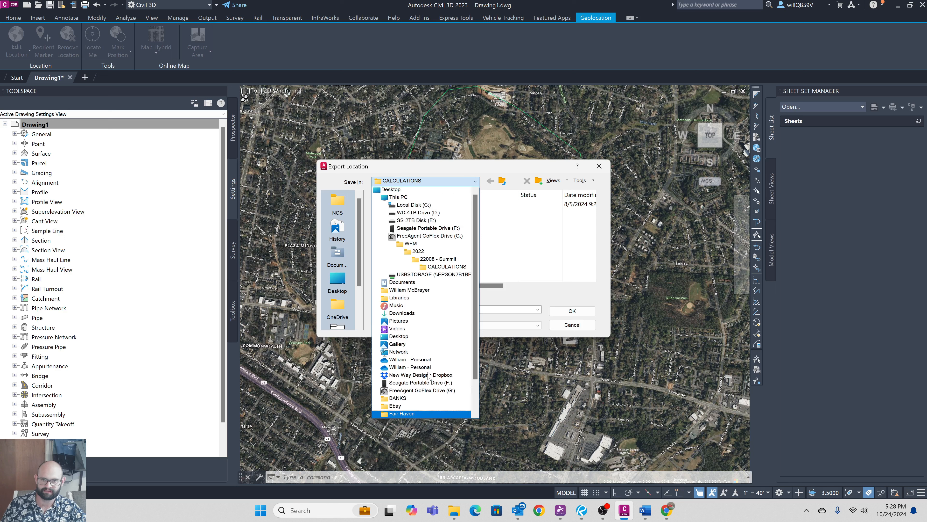
click(428, 228)
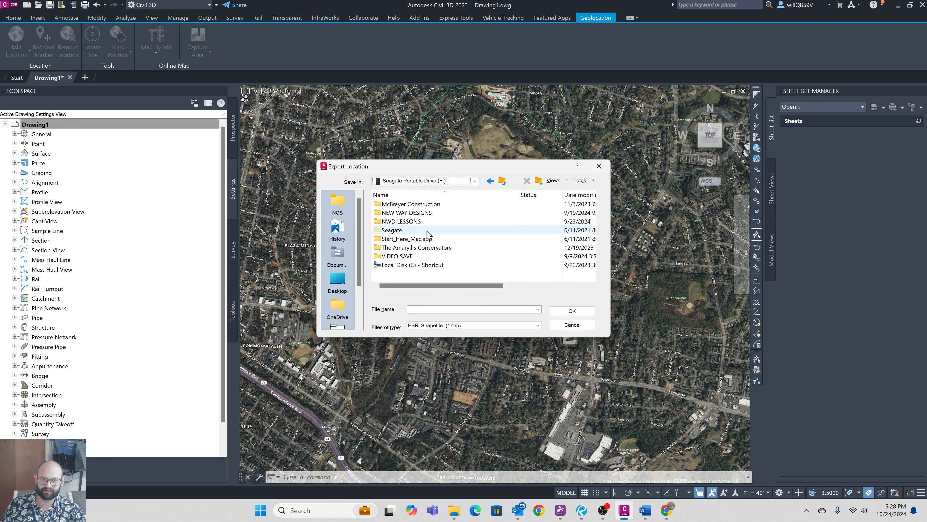
double_click(401, 221)
scroll(401, 234, down, 1)
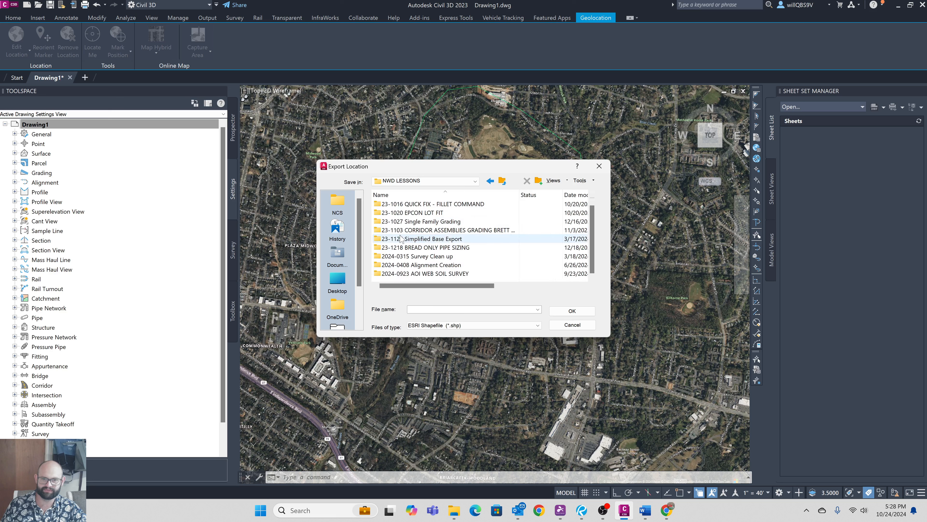
double_click(431, 273)
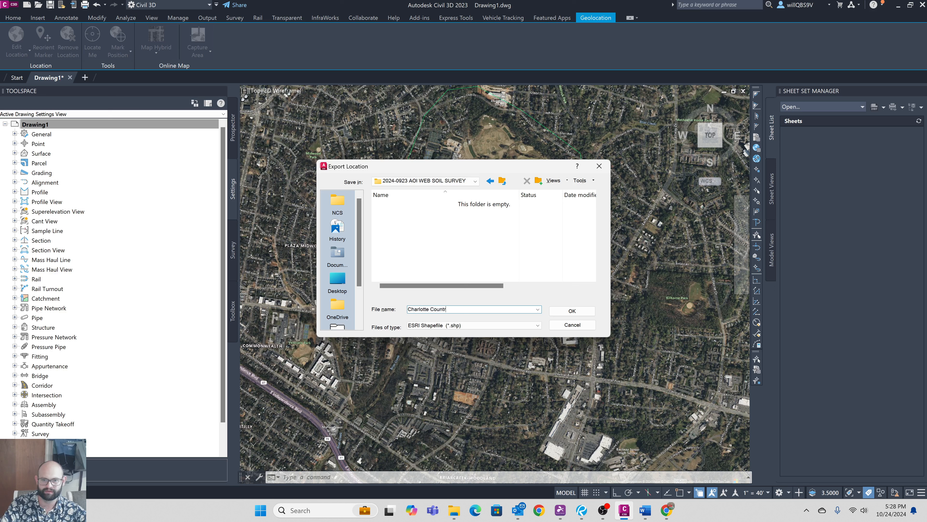
key(Return)
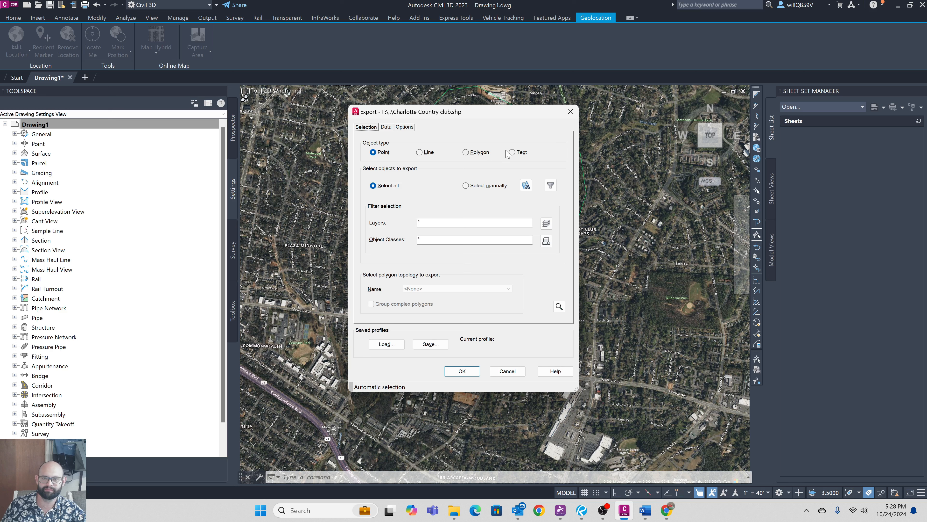
- Set the export object type to Line with all objects selected, review the data and coordinate conversion settings, and run the export
click(419, 153)
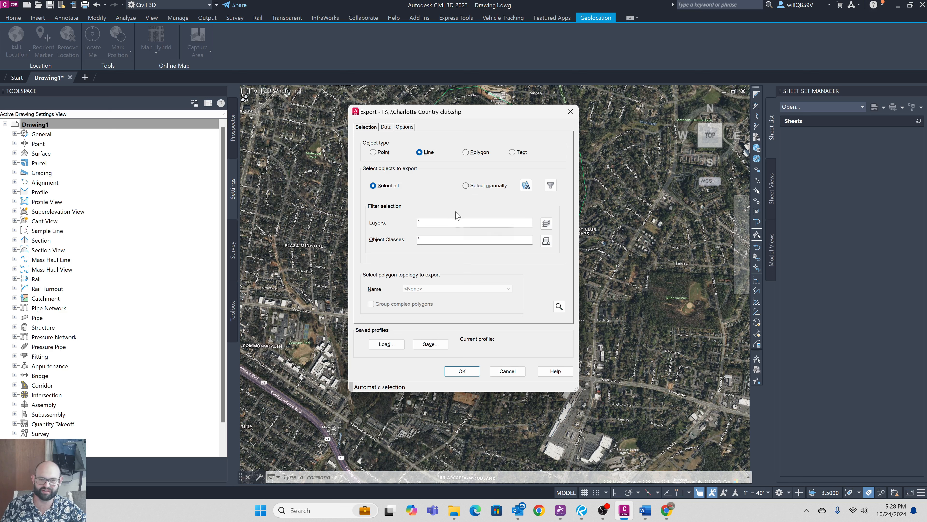
click(386, 127)
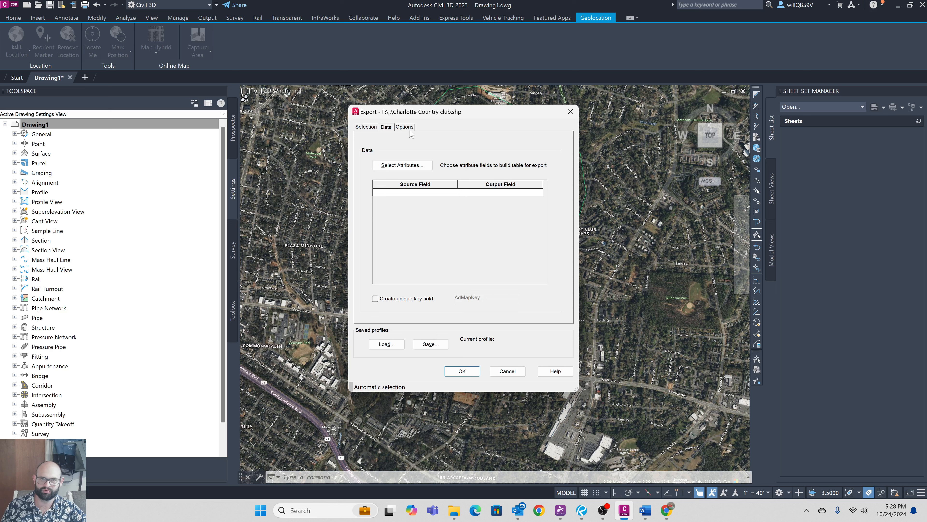
click(406, 127)
click(365, 127)
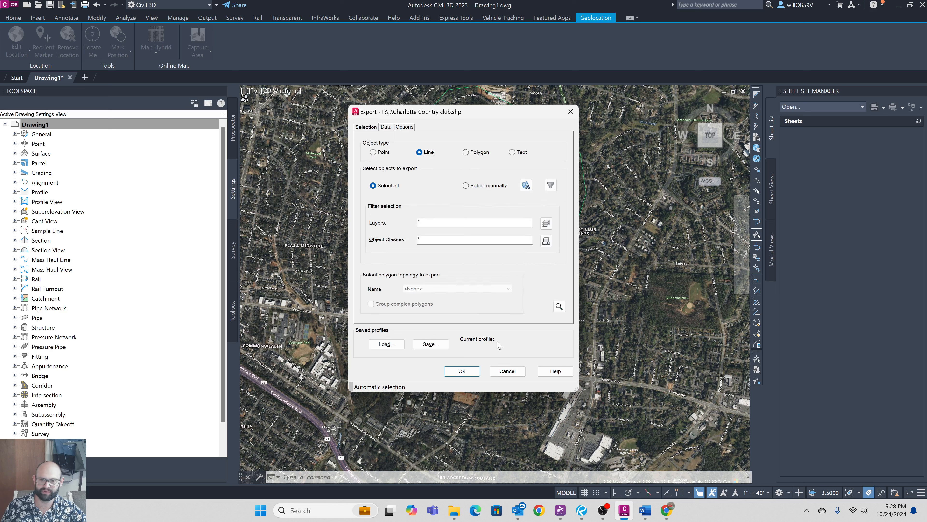
click(407, 128)
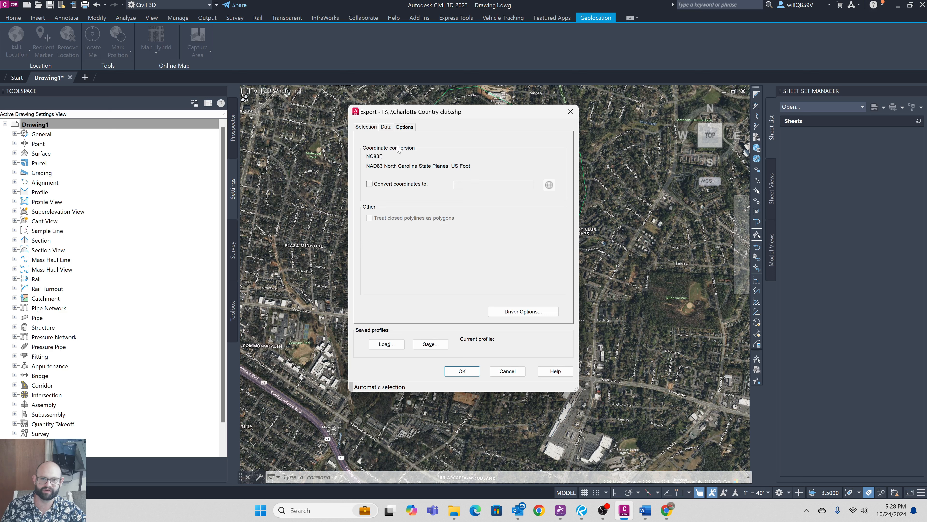
click(386, 127)
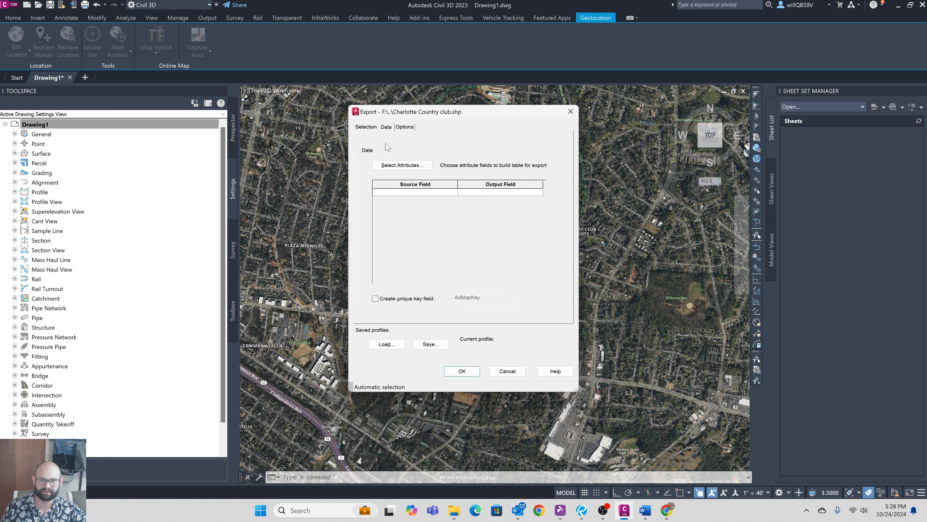
click(366, 127)
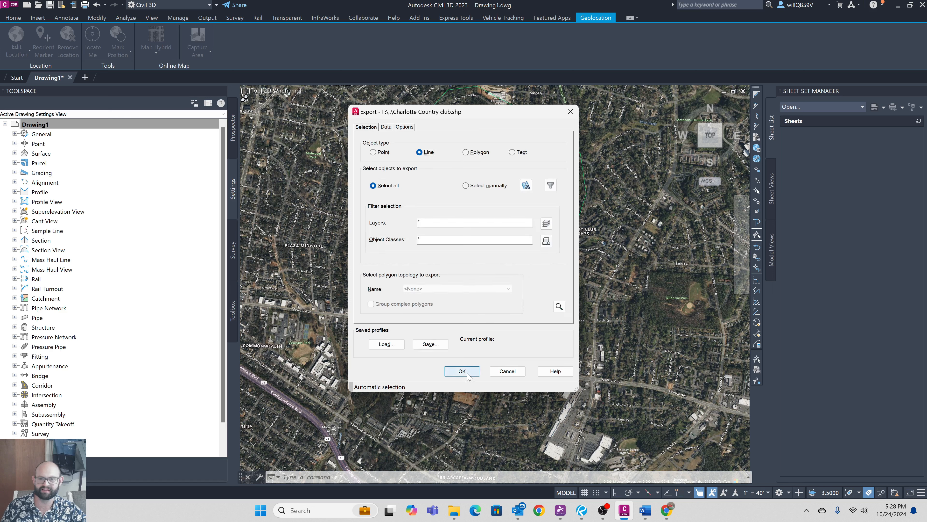
click(462, 371)
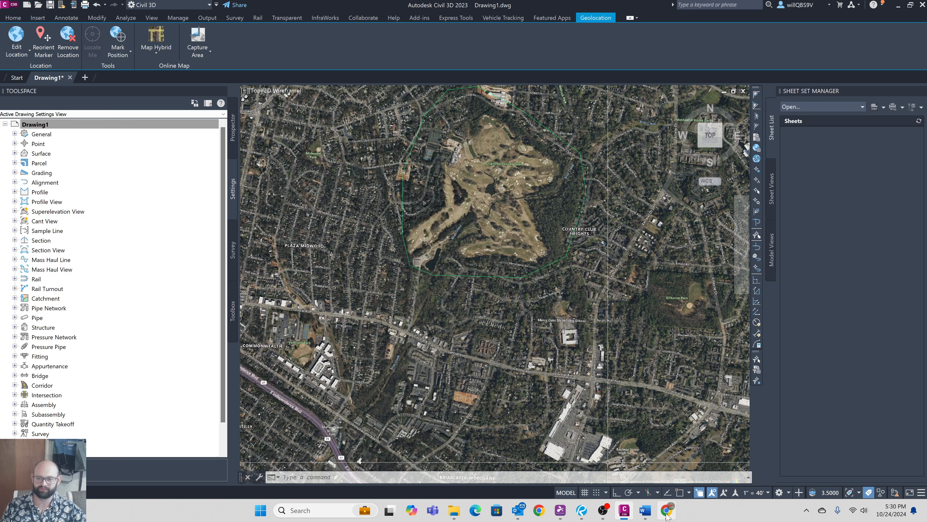
- Switch to Web Soil Survey in Chrome and choose the Charlotte Country club AutoCAD Shape Source file as the AOI's .shp file
click(667, 512)
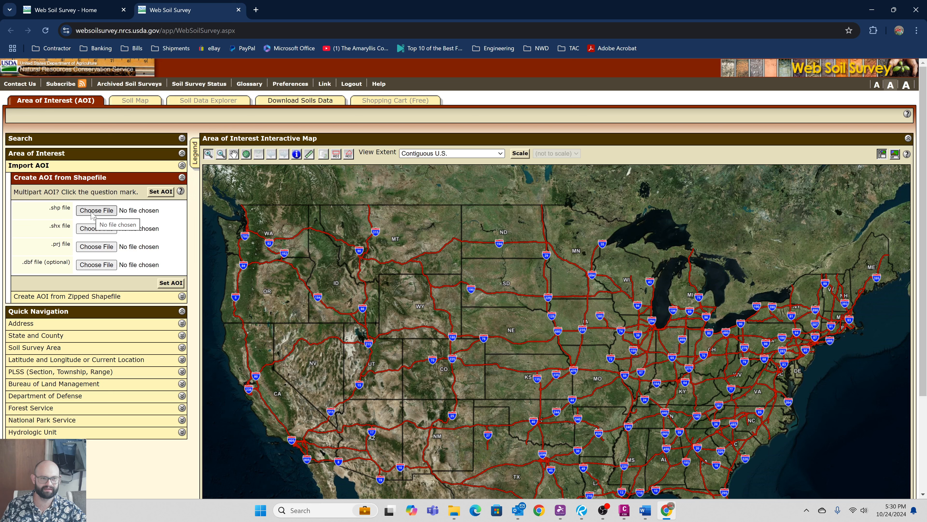
click(92, 214)
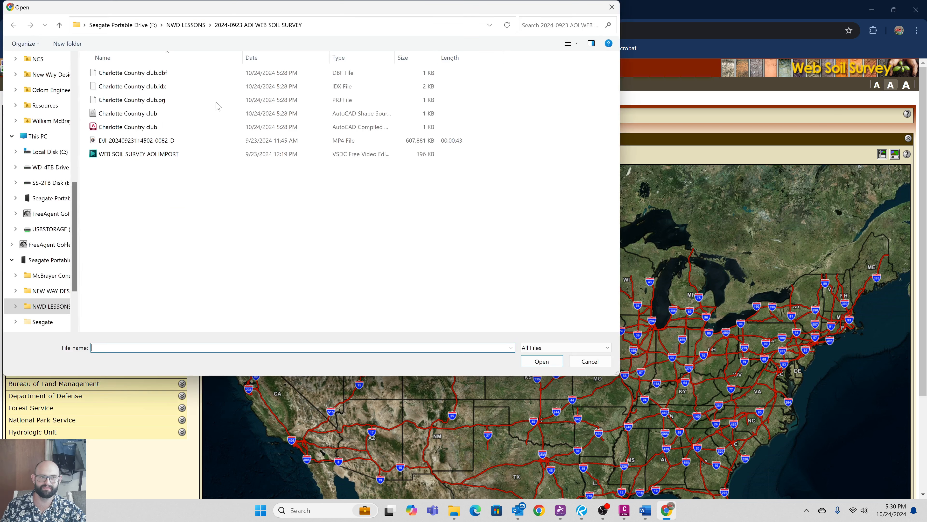
drag(268, 3, 429, 53)
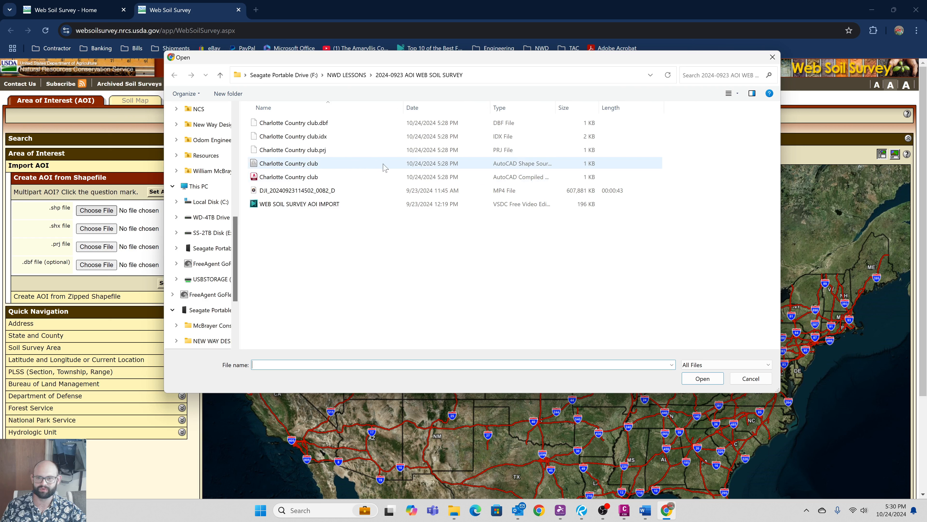
click(534, 166)
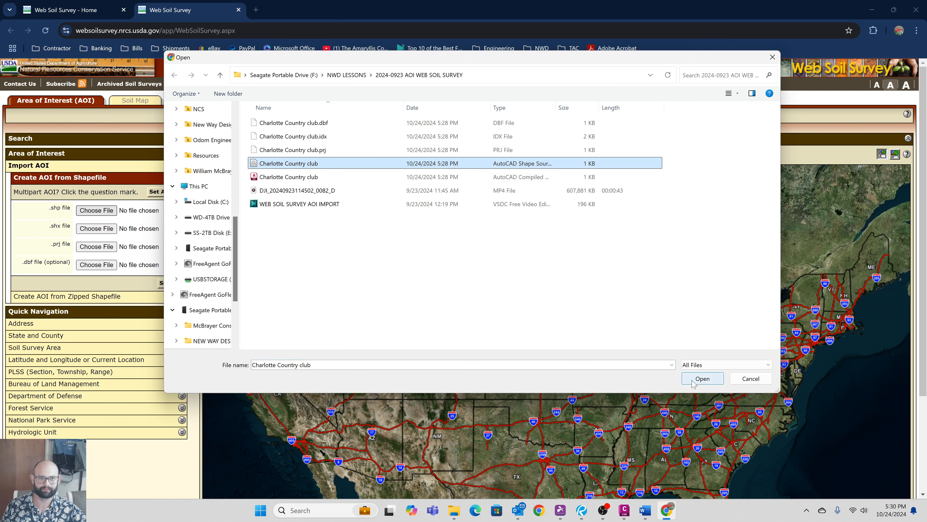
click(702, 379)
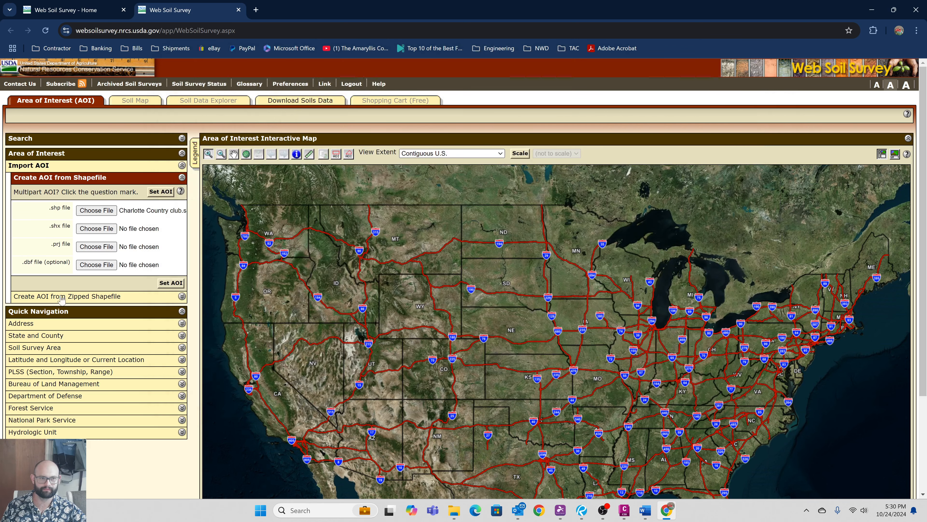
- Choose the Charlotte Country club AutoCAD Compiled Shape file as the .shx file for the AOI import
click(97, 228)
click(292, 127)
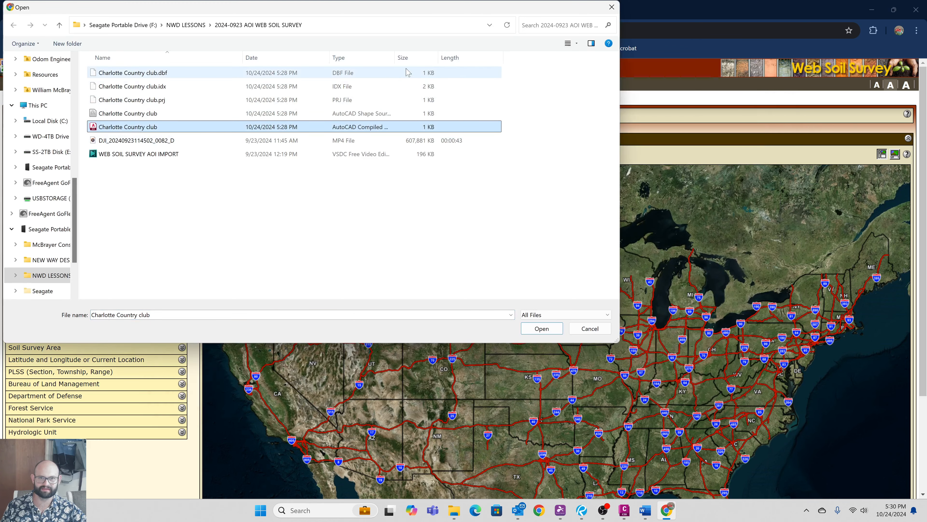
drag(394, 57, 453, 57)
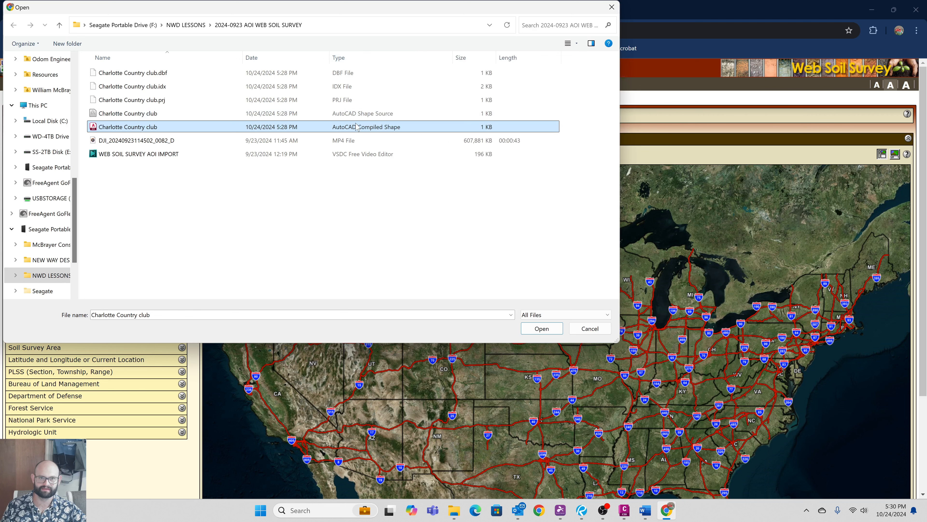
click(542, 328)
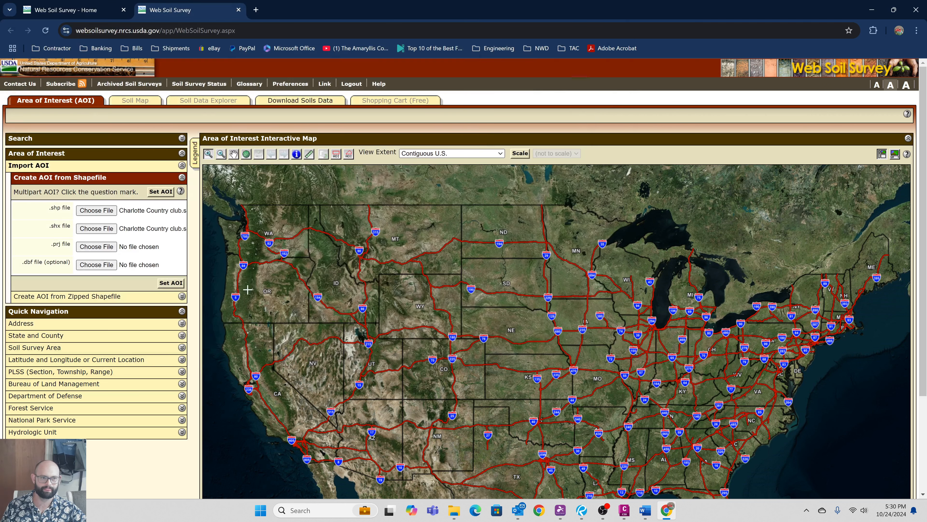
- Choose Charlotte Country club.prj as the .prj file and Charlotte Country club.dbf as the optional .dbf file
click(104, 247)
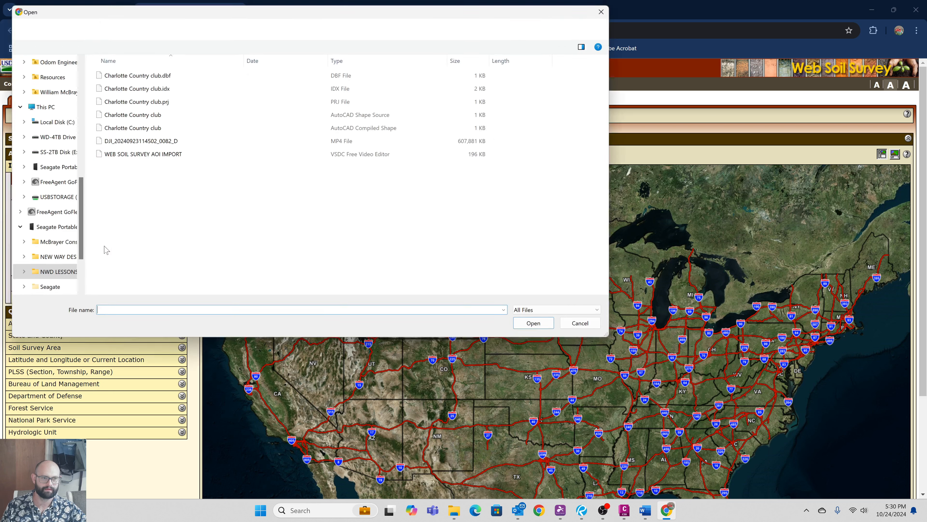
click(135, 100)
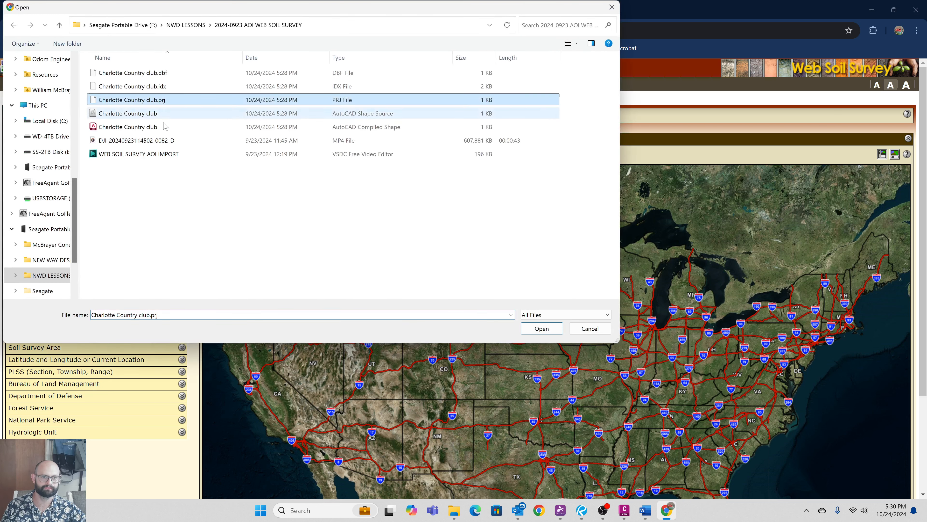
click(542, 328)
click(116, 264)
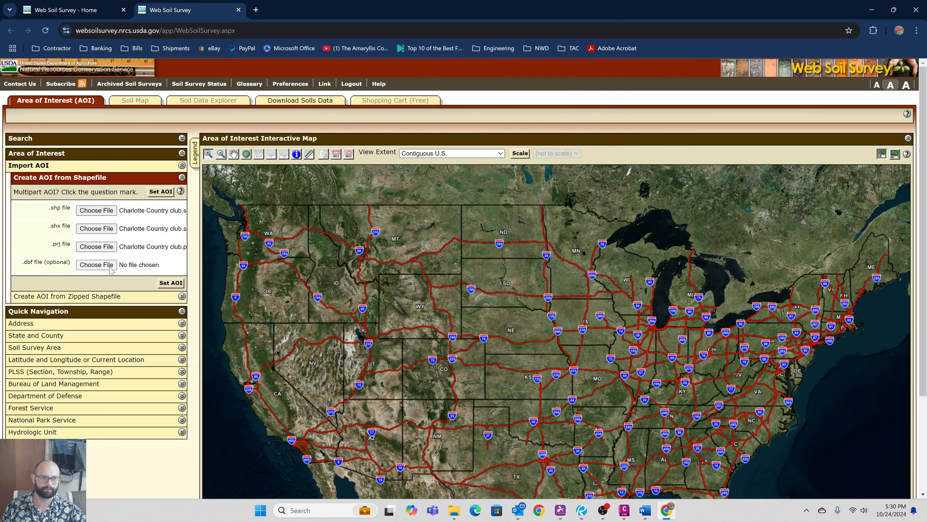
click(153, 74)
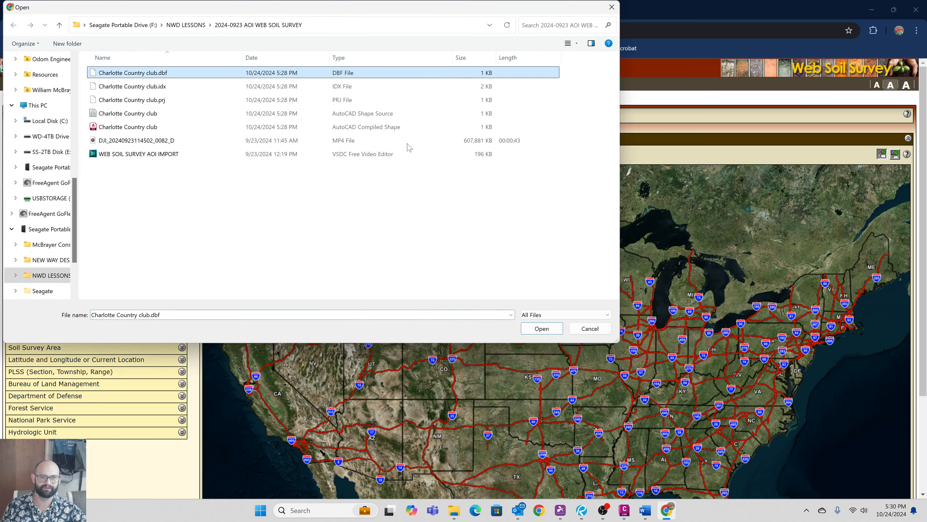
click(542, 328)
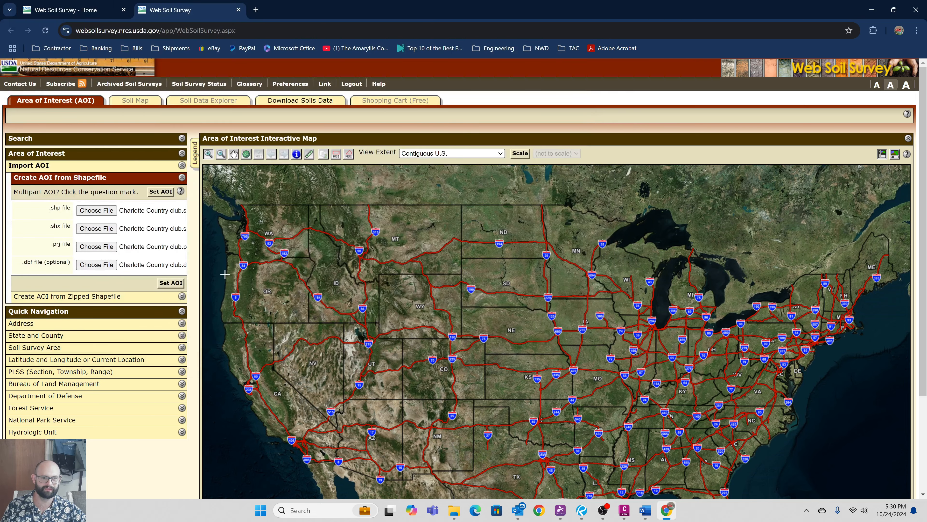
- Set the area of interest from the chosen shapefile files, check its boundary on the map, and open the Soil Map
click(161, 192)
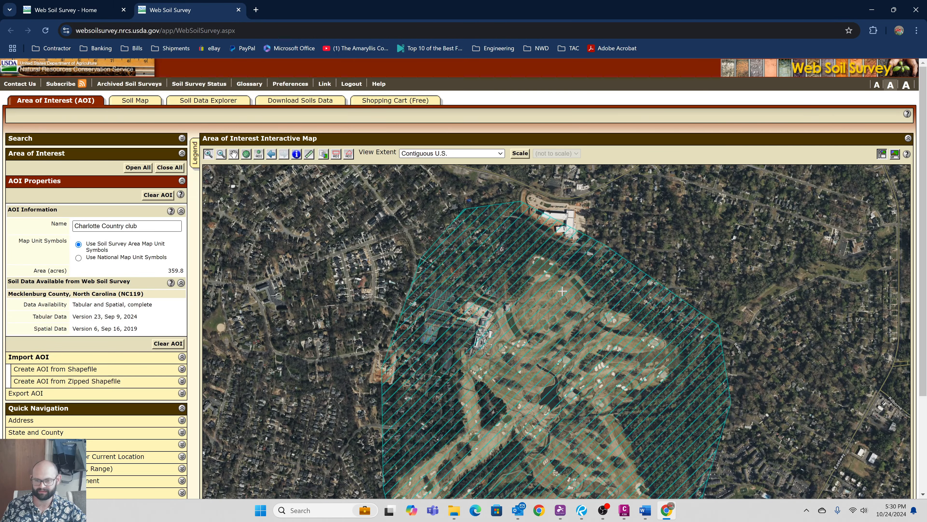
scroll(563, 291, down, 3)
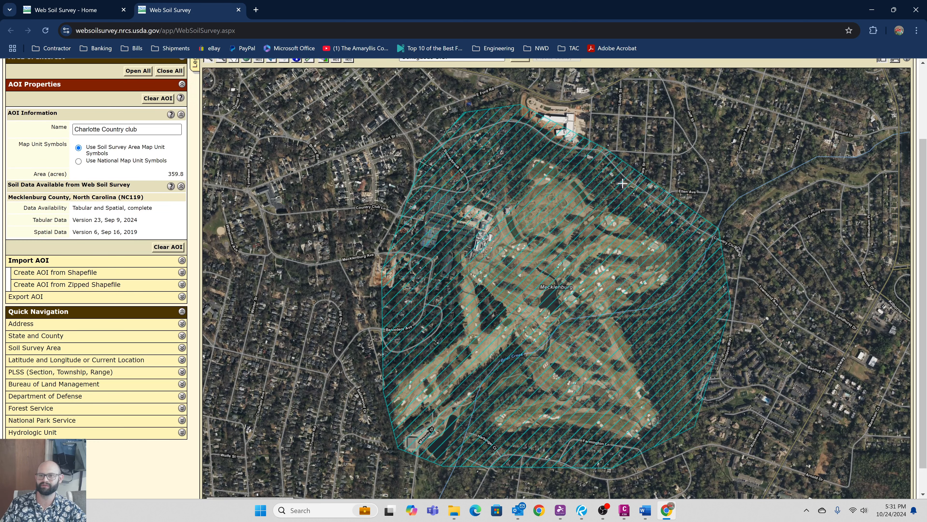
scroll(622, 183, up, 3)
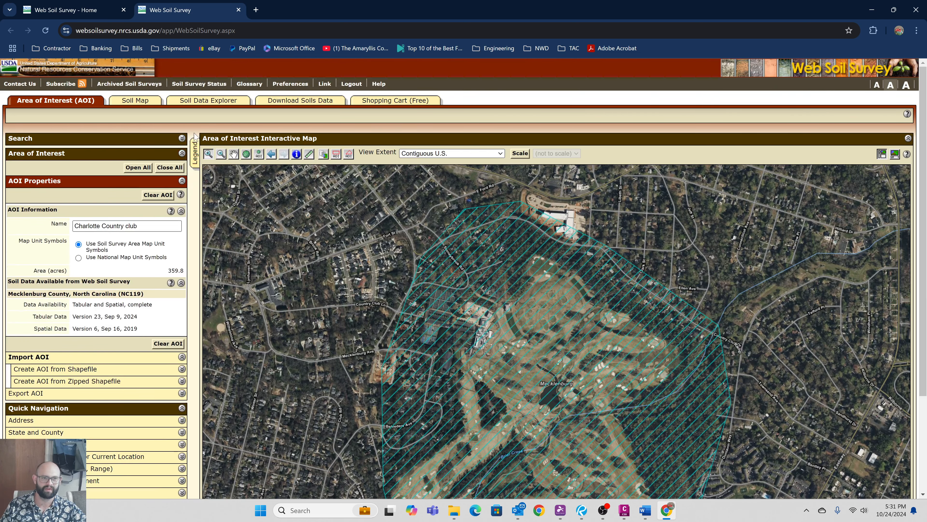
click(143, 102)
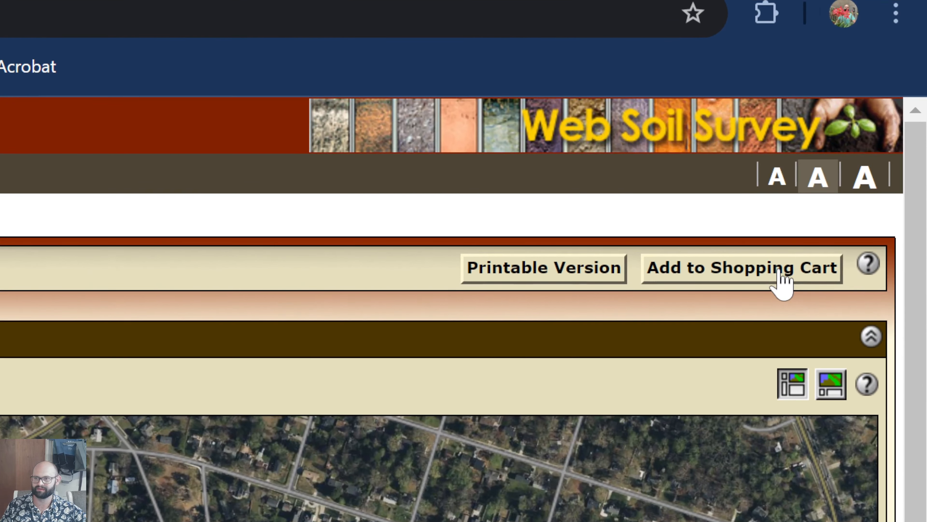
- Add the Soil Map to the shopping cart with the subtitle Charlotte Country Club
click(778, 269)
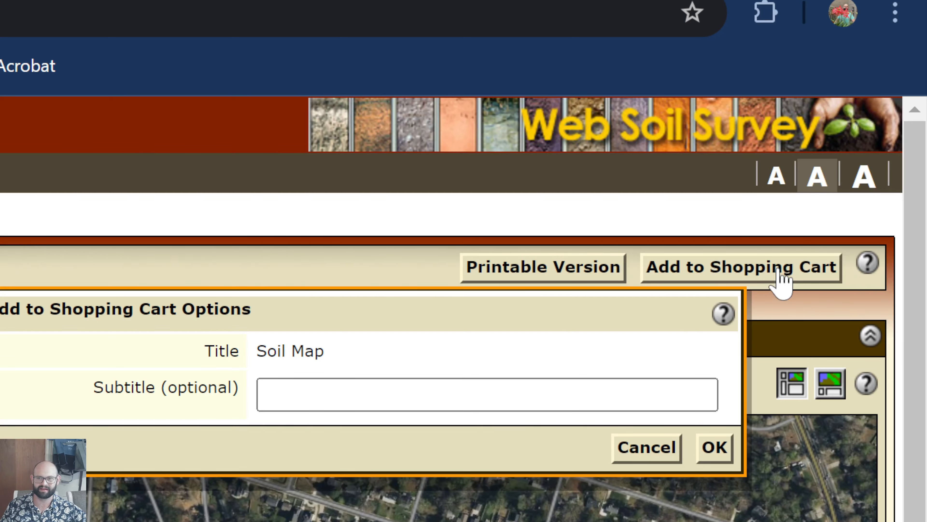
click(263, 394)
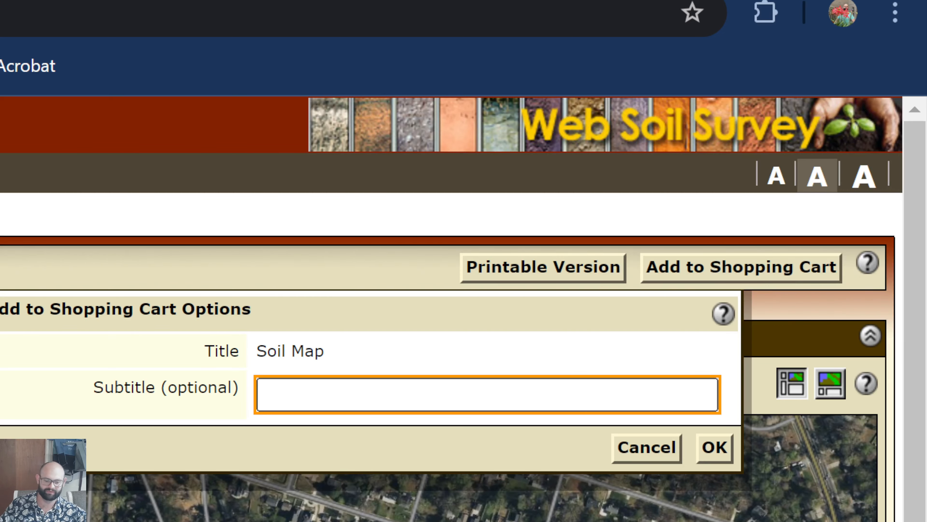
text(char)
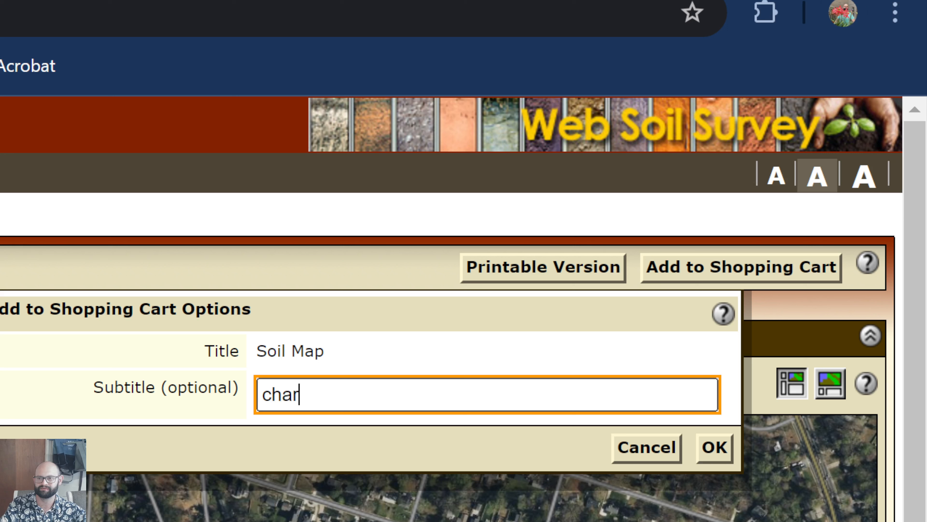
key(BackSpace)
key(BackSpace)
key(BackSpace)
text(h)
key(BackSpace)
key(BackSpace)
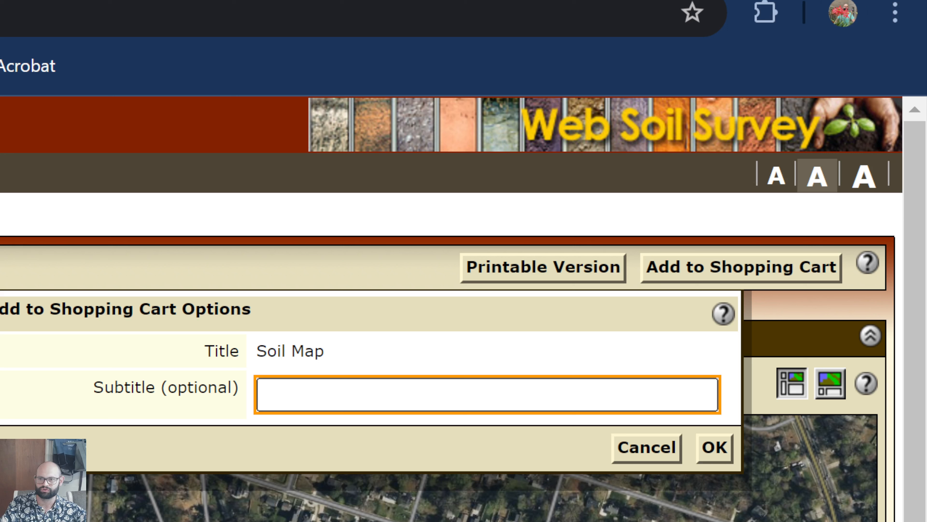
text(CH)
key(BackSpace)
text(harlotte County)
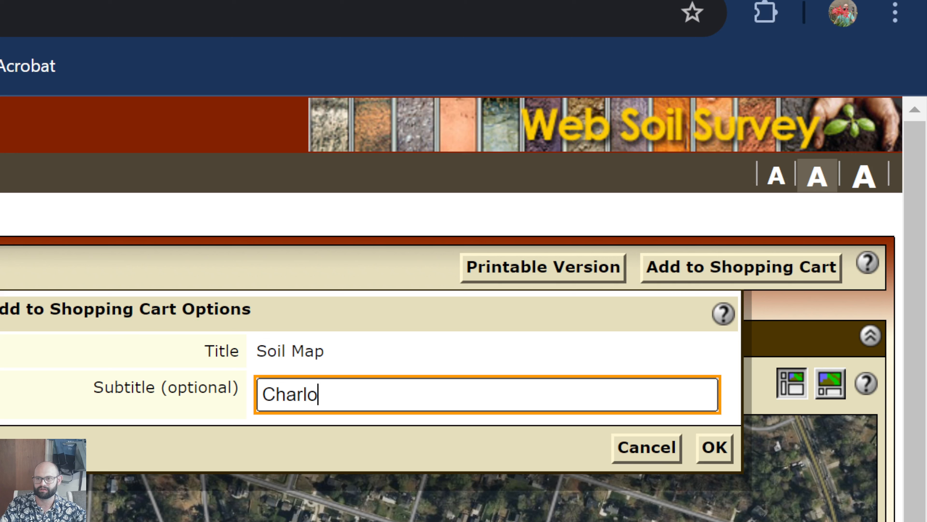
key(BackSpace)
key(BackSpace)
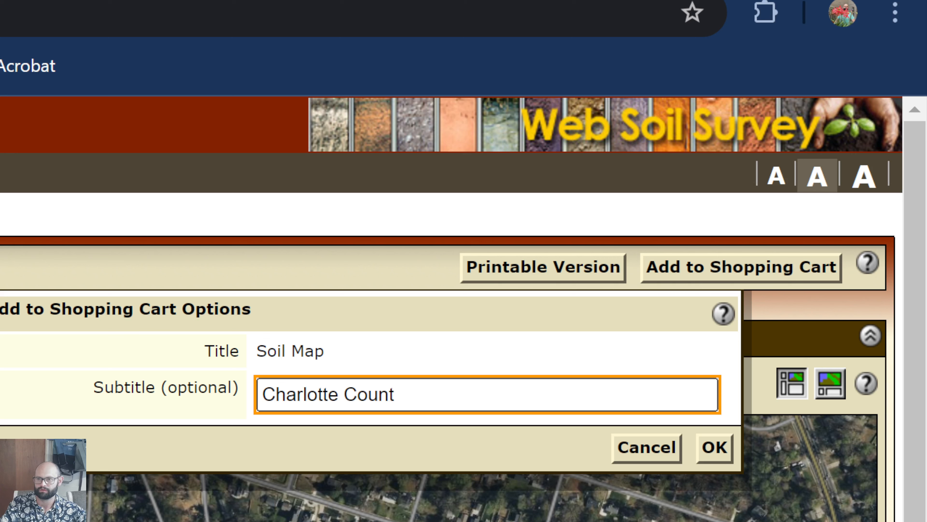
text(ry Club)
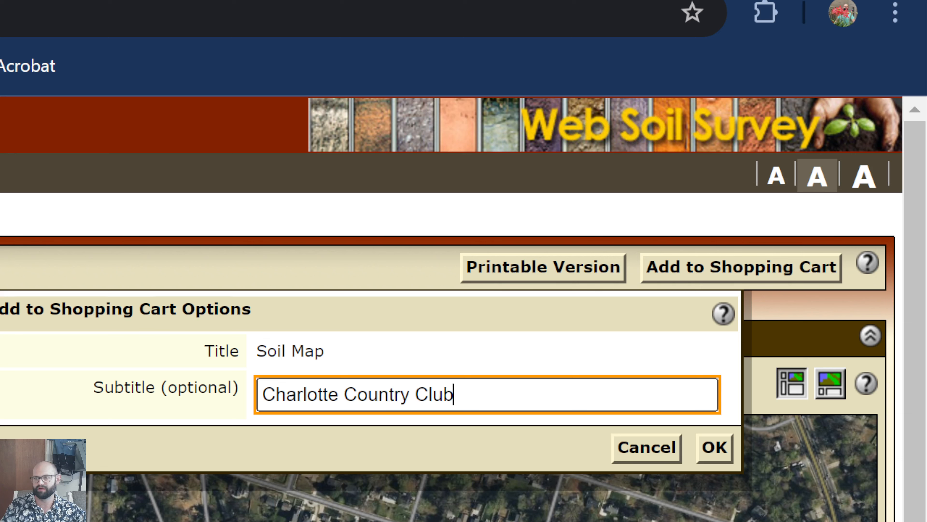
click(715, 448)
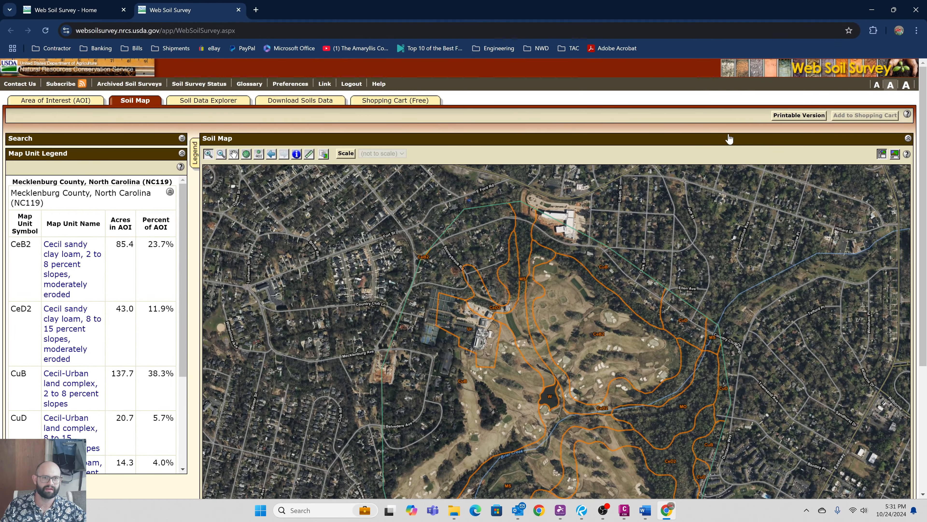
- Review the shopping cart's report properties, check out with the Get now delivery method, and reload the soil report PDF
click(380, 99)
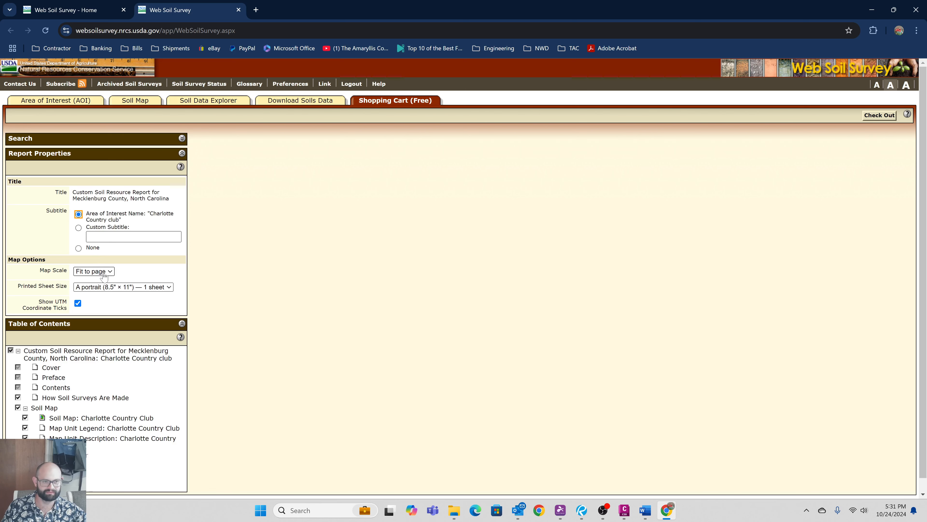
scroll(122, 335, down, 1)
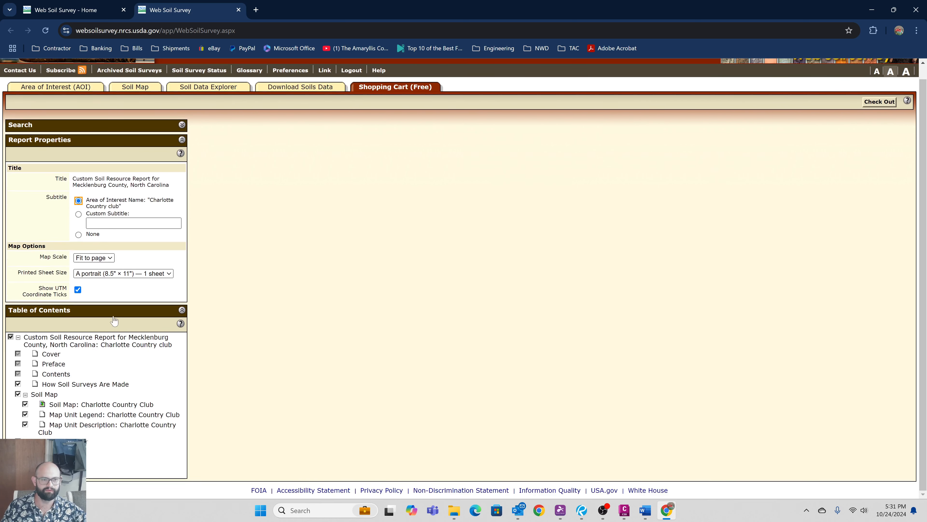
scroll(138, 260, up, 1)
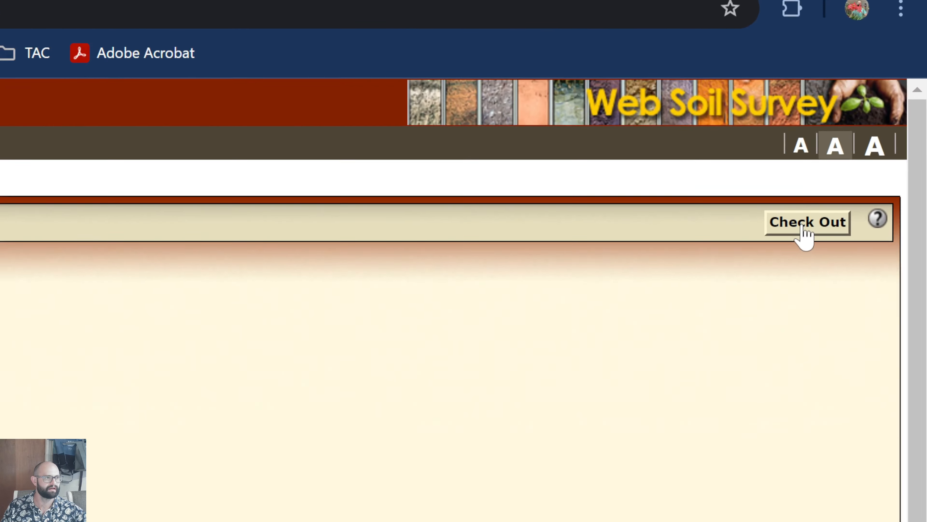
click(802, 227)
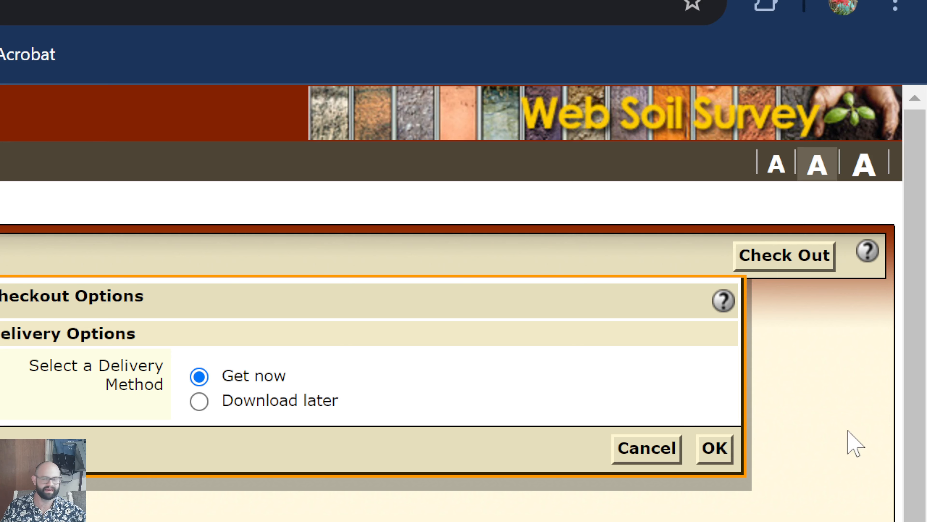
click(717, 449)
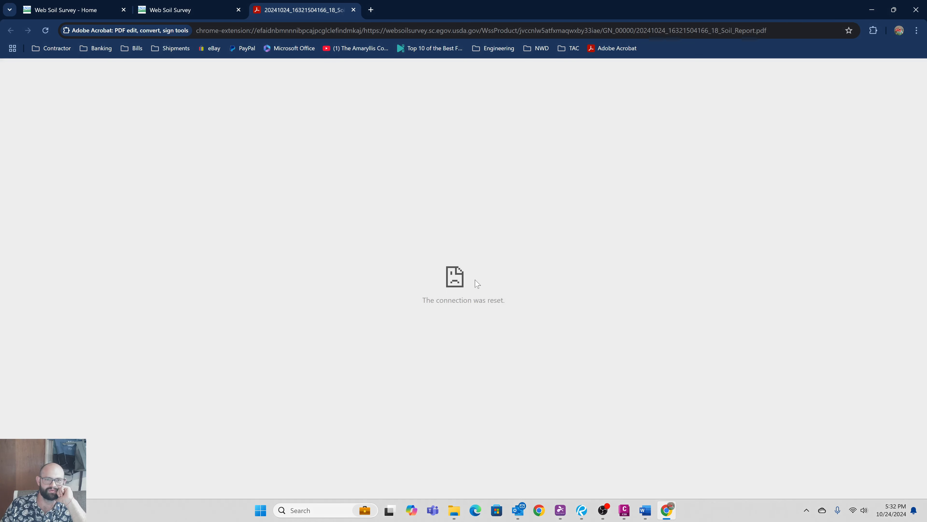
click(45, 31)
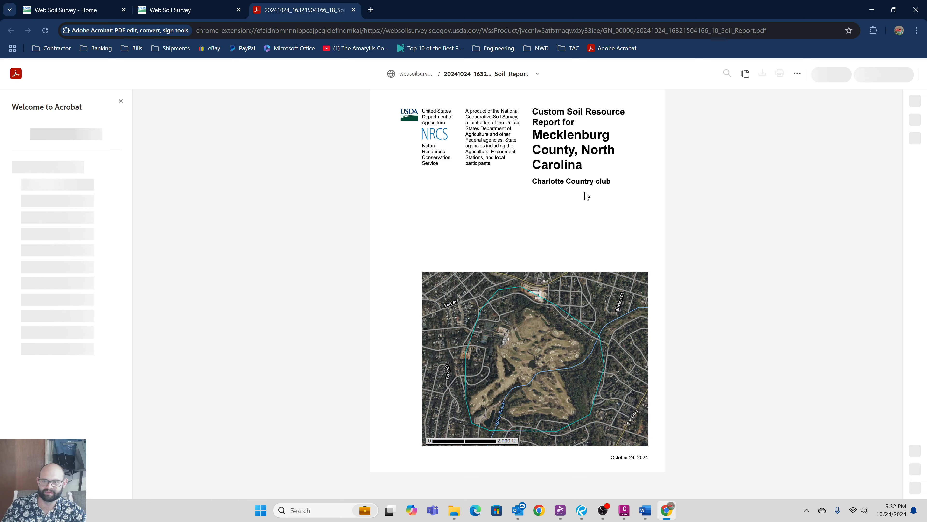
- Dismiss the Acrobat welcome tour and look through the pages of the Custom Soil Resource Report
scroll(594, 214, down, 5)
scroll(594, 215, down, 11)
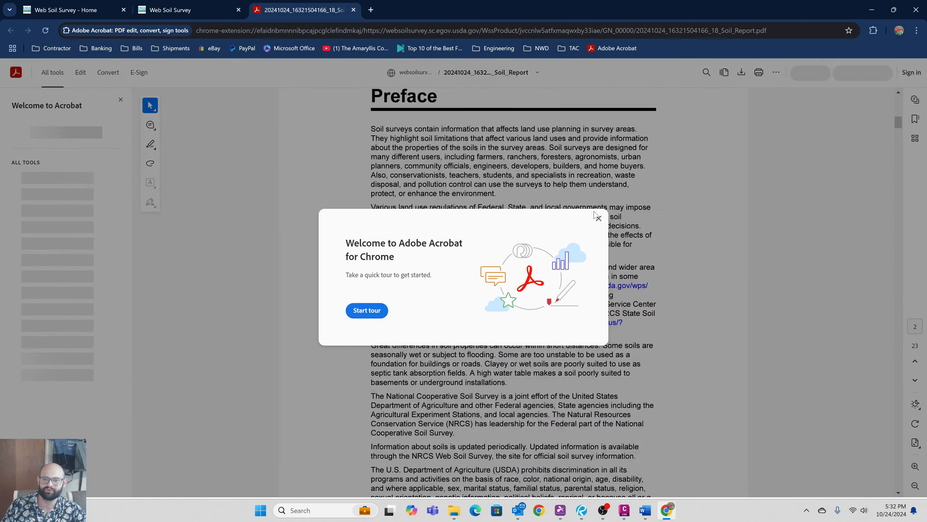
click(598, 218)
scroll(592, 230, down, 7)
scroll(594, 232, down, 15)
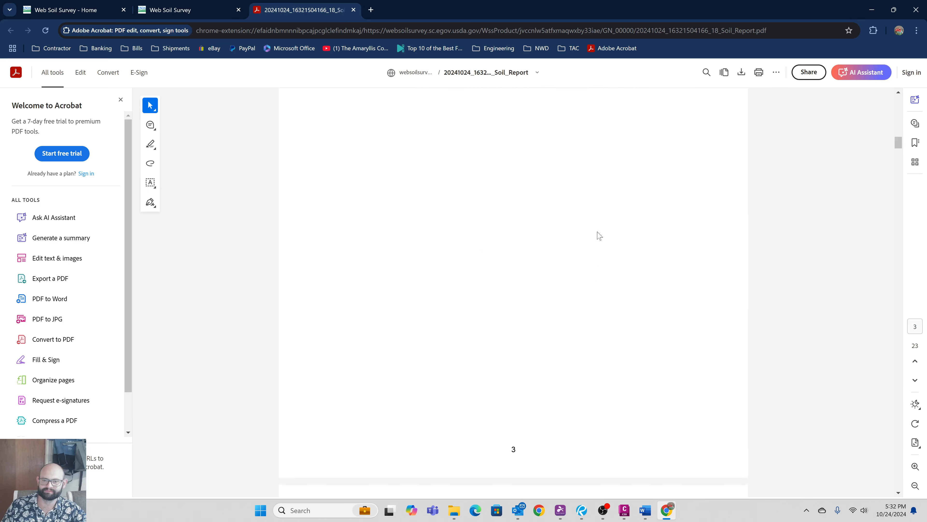
scroll(599, 236, down, 14)
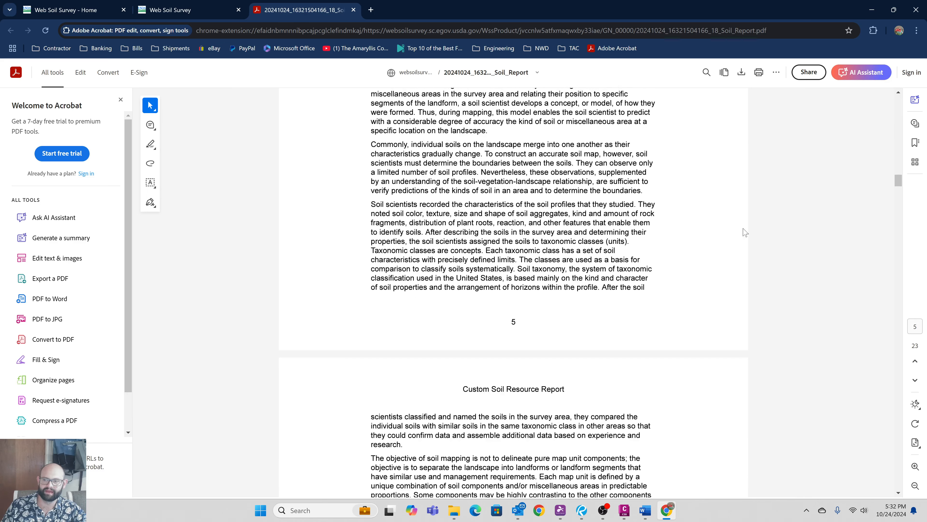
scroll(895, 195, down, 6)
drag(896, 197, 892, 346)
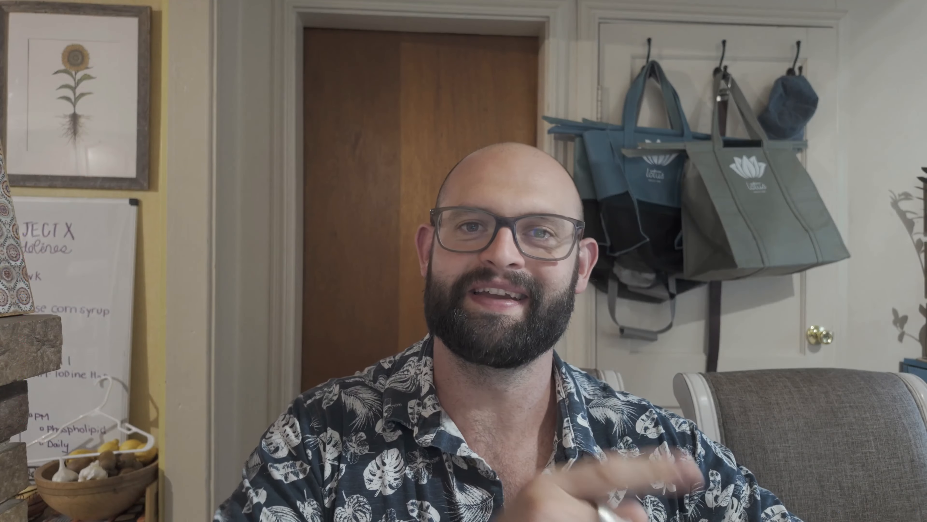